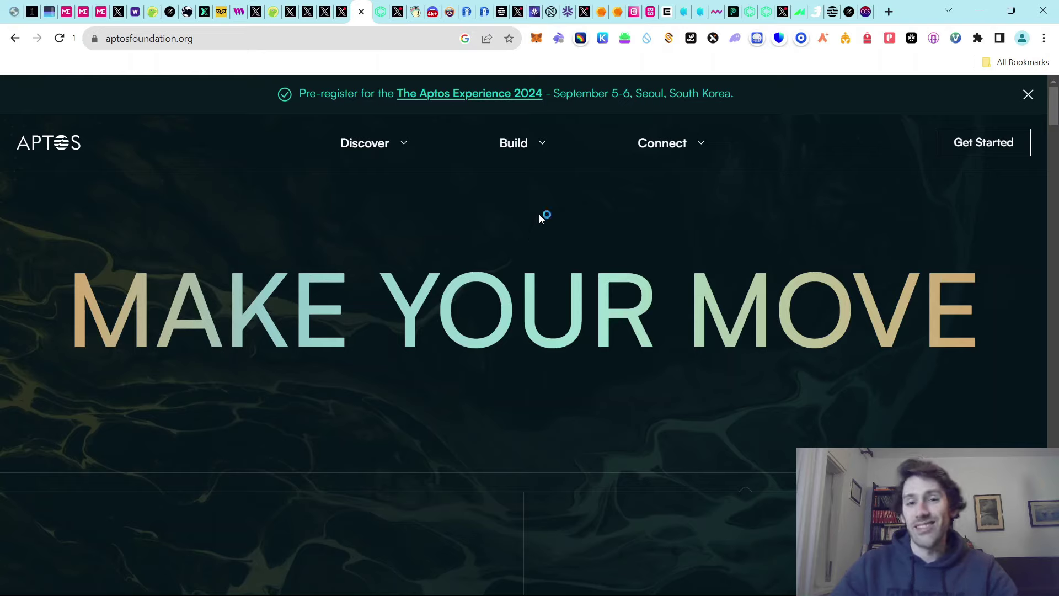
# Bring up the Aptos Names search results showing ghd.apt available for 20 APT
pyautogui.moveTo(519, 145)
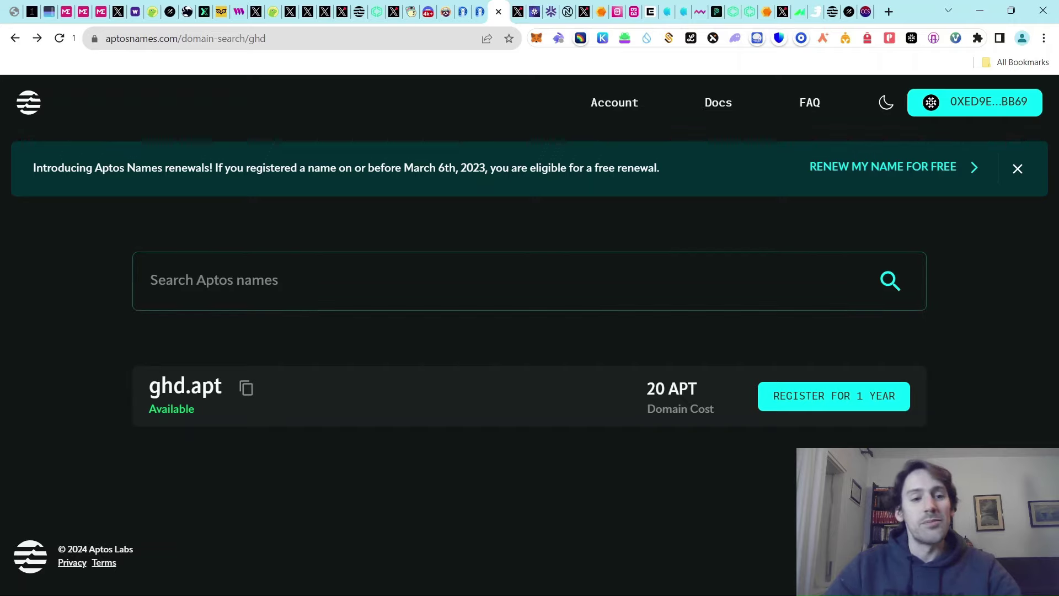
# Register borisp.apt for one year at 1 APT via Martian wallet, then go to Thala's X profile
pyautogui.click(267, 280)
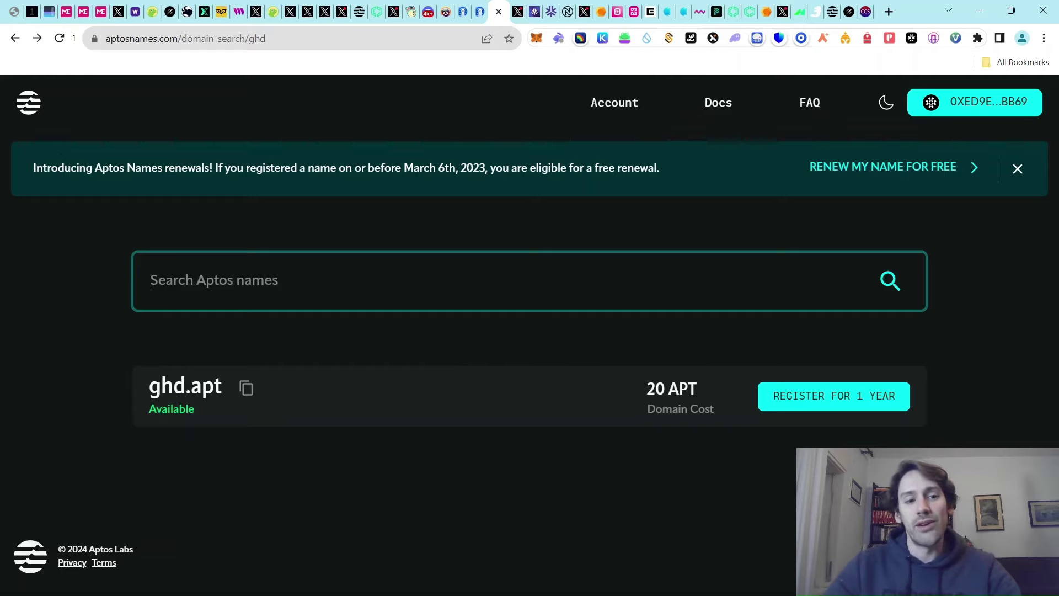
pyautogui.write('borisp')
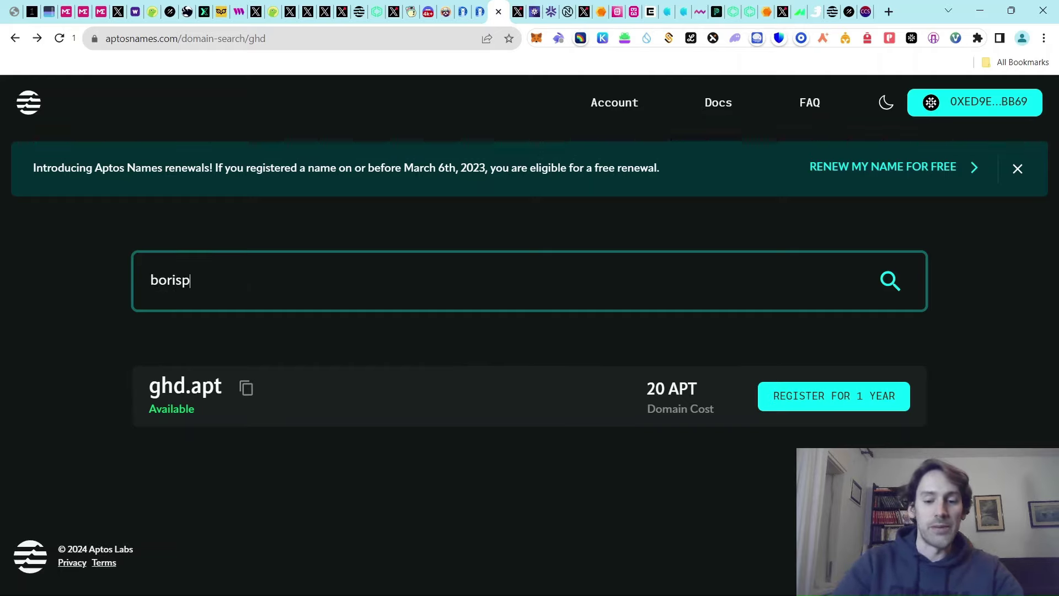
pyautogui.click(792, 407)
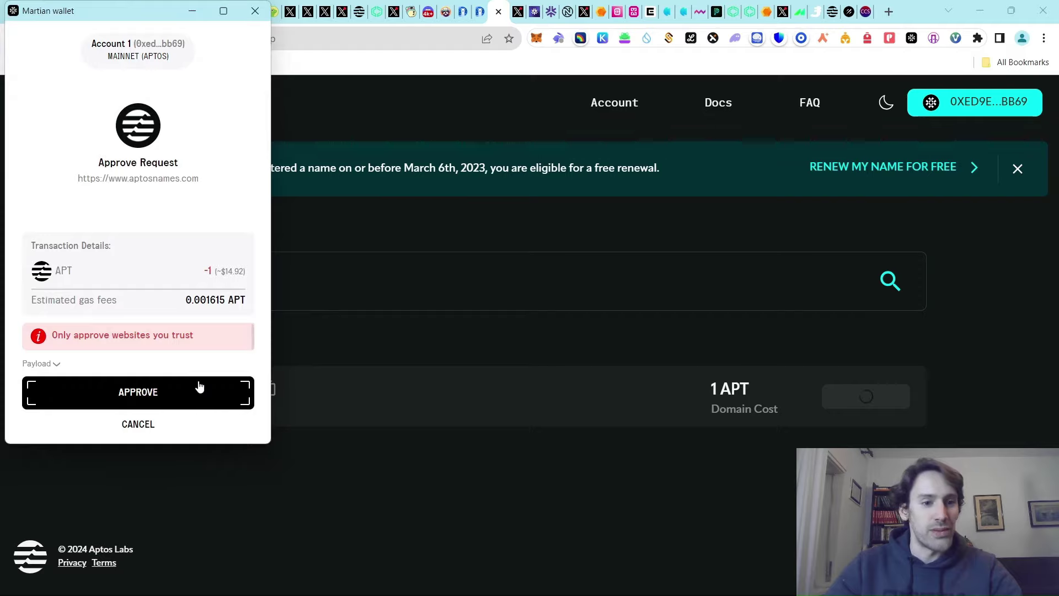
pyautogui.click(199, 386)
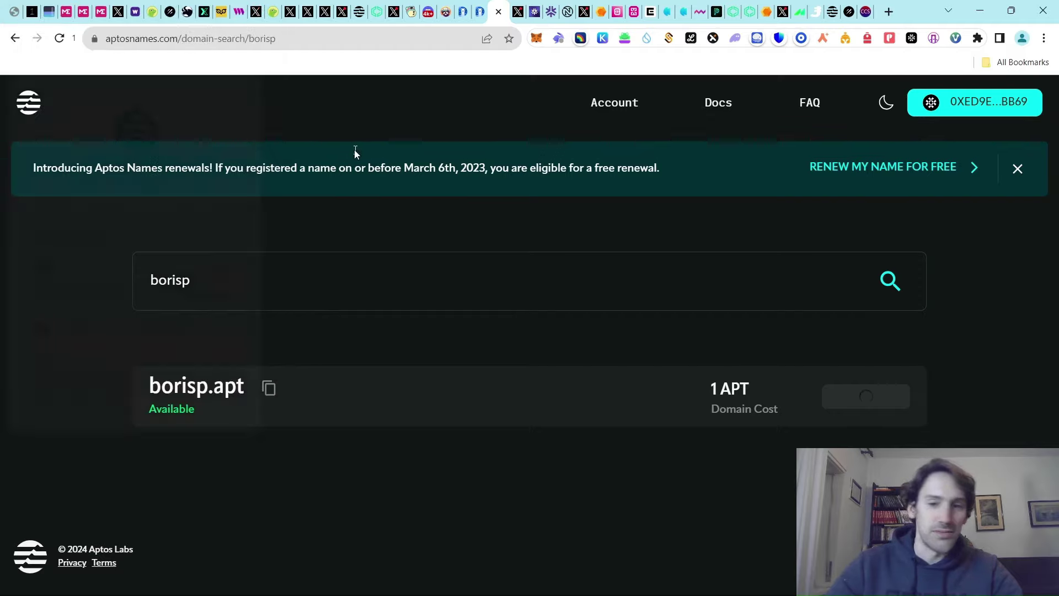
pyautogui.click(511, 11)
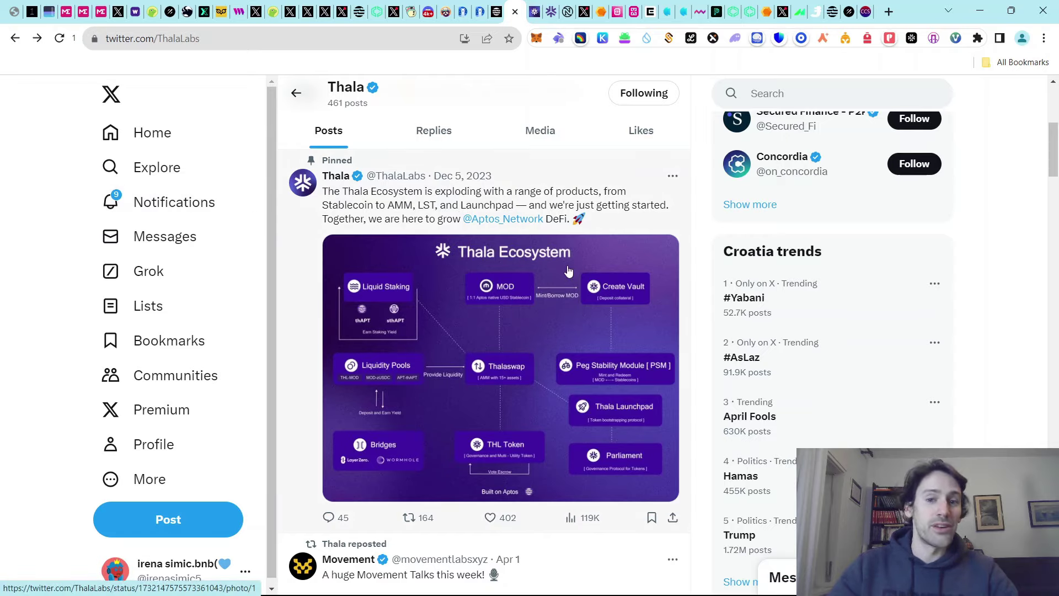
# Open Thala's docs page with the THL tokenomics distribution chart
pyautogui.click(534, 11)
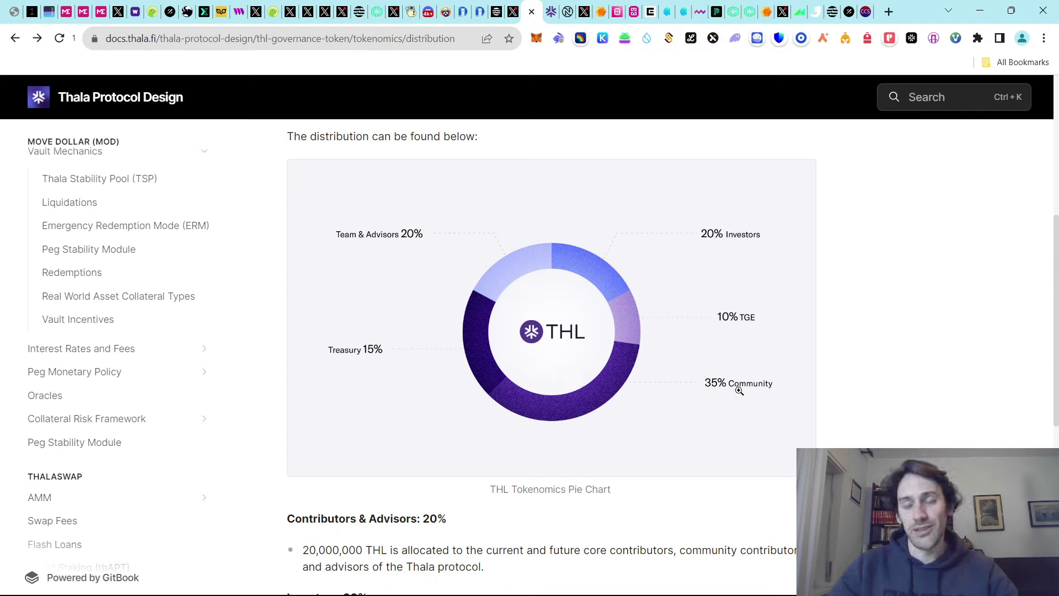
# Preview an Aptos Coin vault on Thala's Vault page without creating it, then go to Peg
pyautogui.click(549, 12)
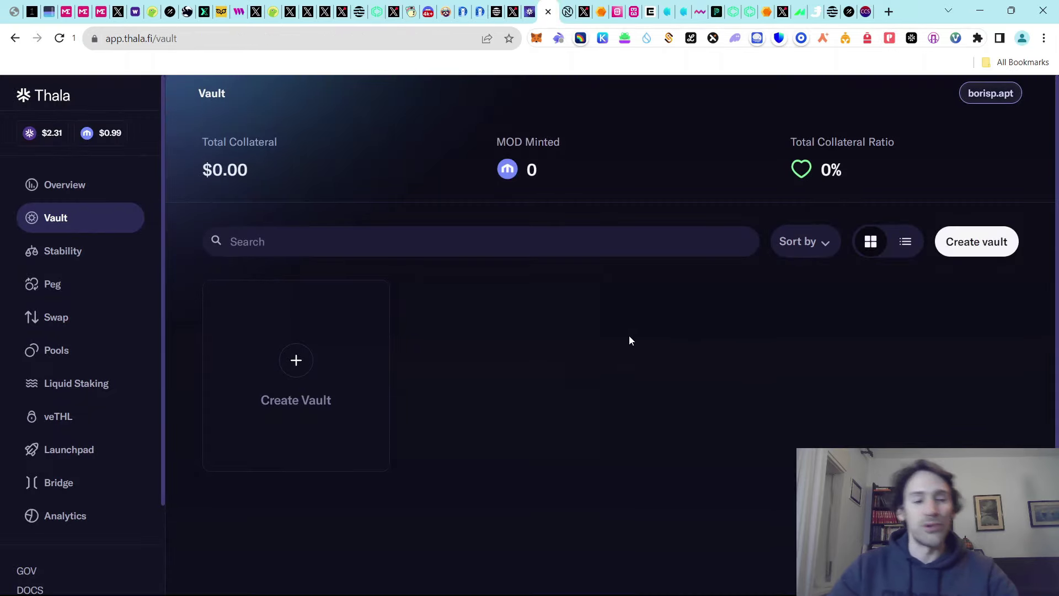
pyautogui.click(343, 368)
pyautogui.click(659, 236)
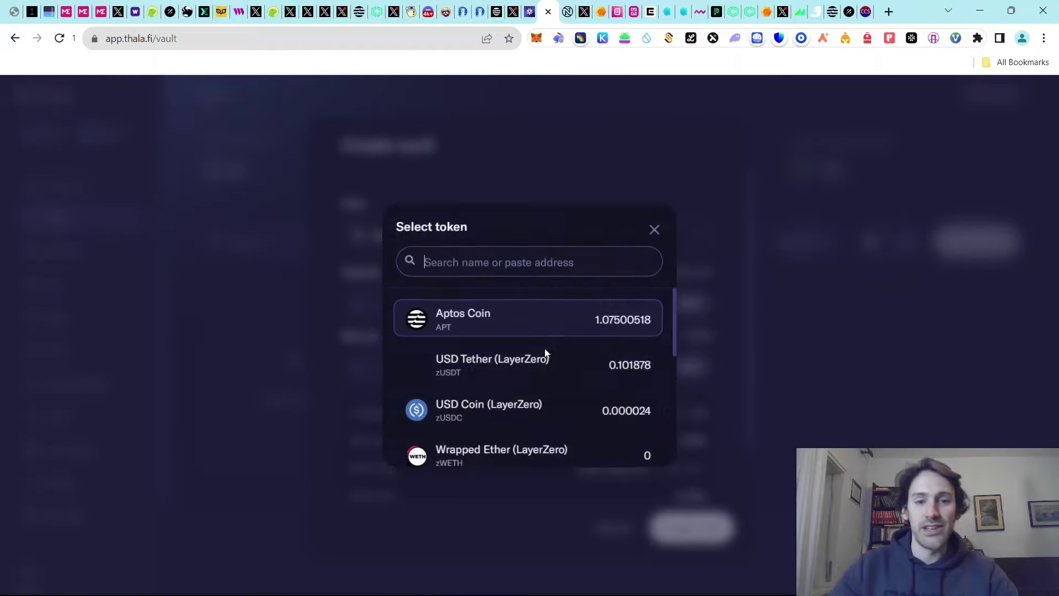
pyautogui.scroll(-5, 560, 390)
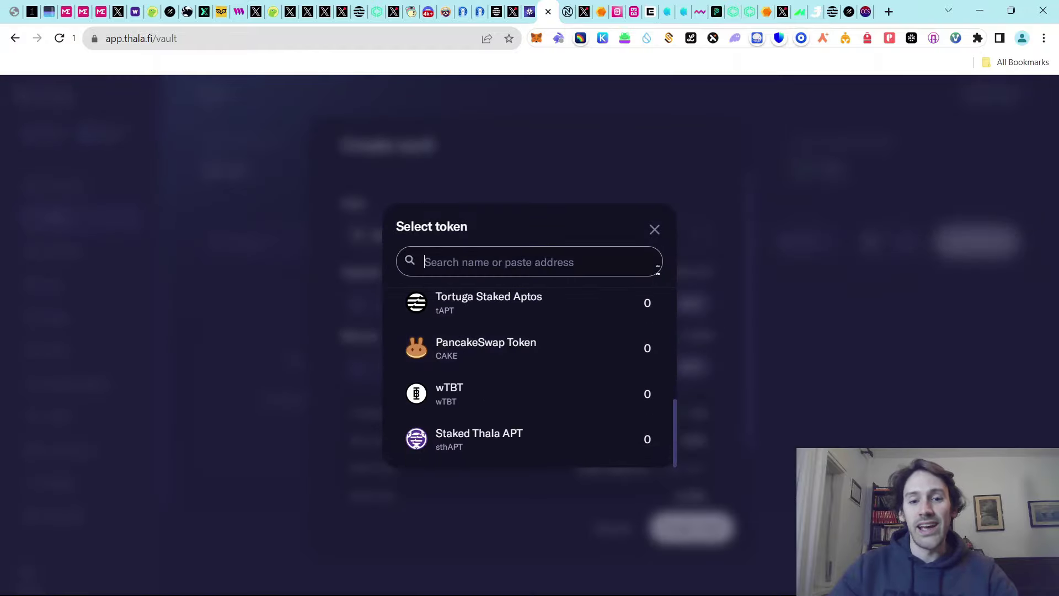
pyautogui.click(654, 232)
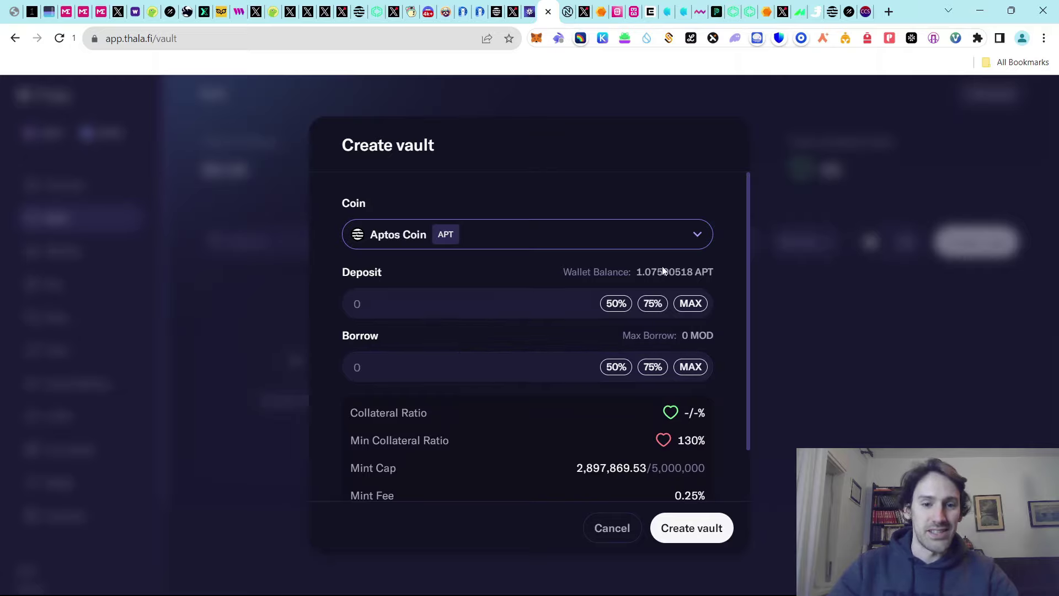
pyautogui.click(168, 335)
pyautogui.click(72, 285)
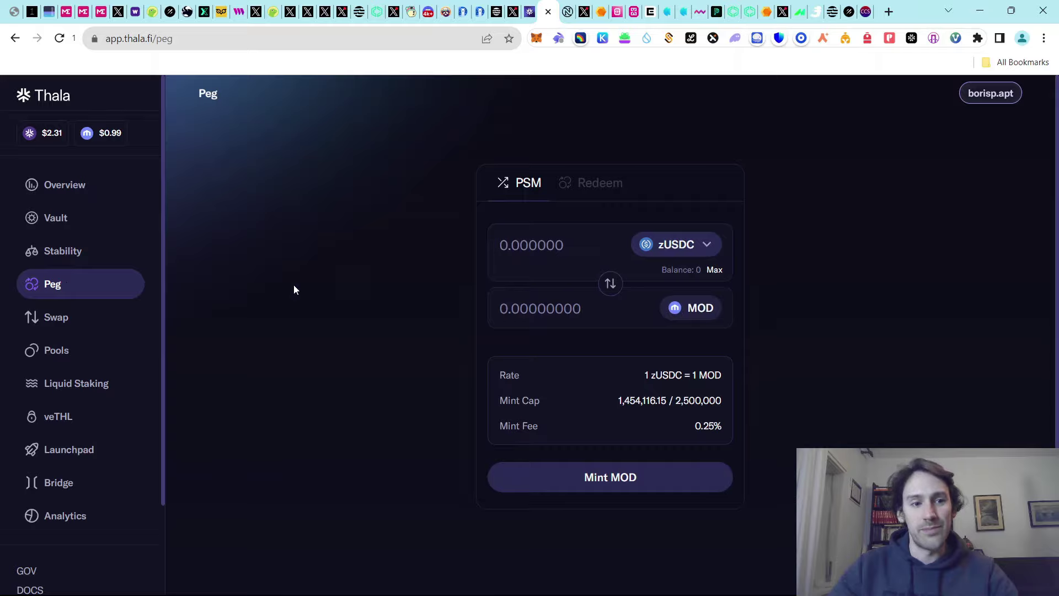
# Check which USDC tokens can mint MOD, keeping zUSDC, then go to the Stability page
pyautogui.click(682, 247)
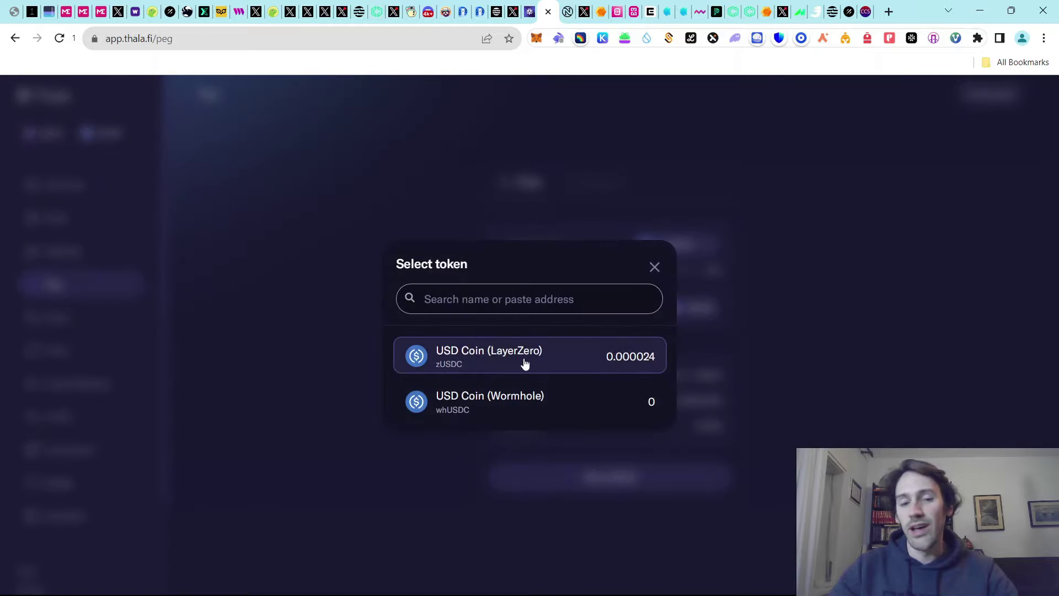
pyautogui.click(654, 268)
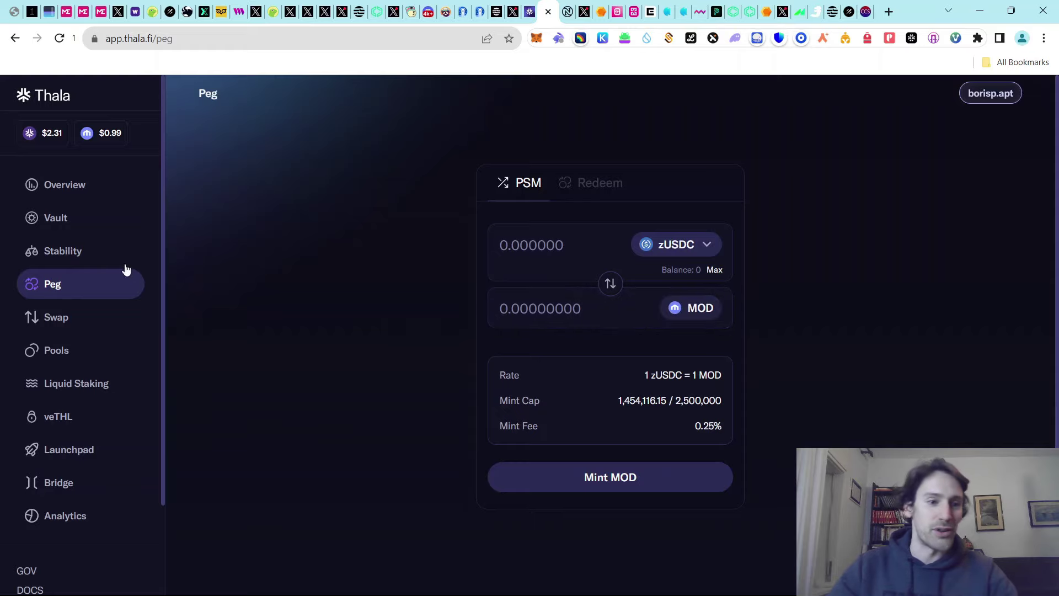
pyautogui.click(75, 251)
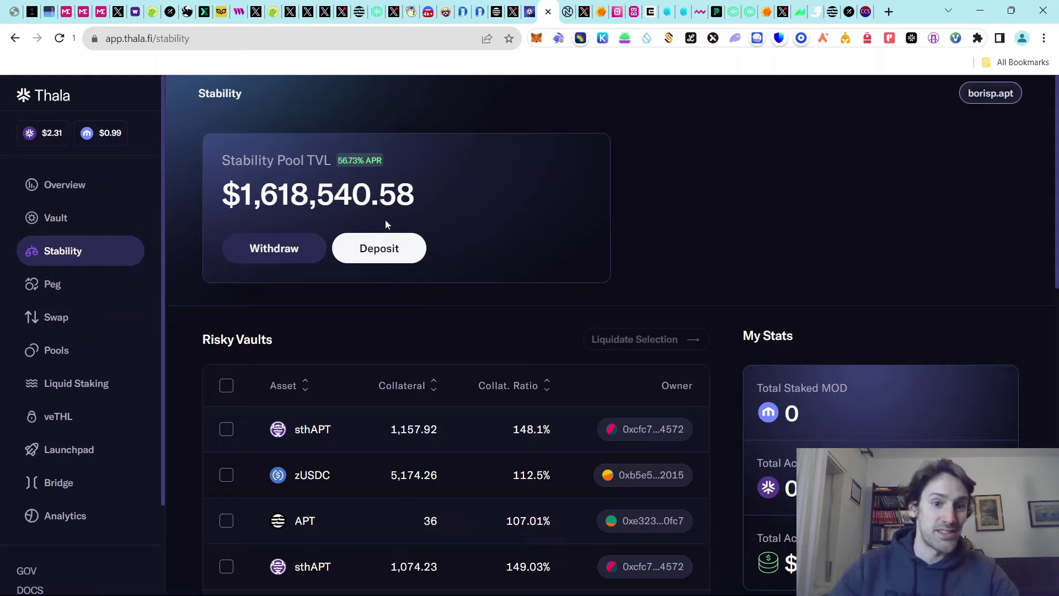
# Preview the stability pool deposit form without depositing and highlight the 56.73% APR
pyautogui.click(381, 247)
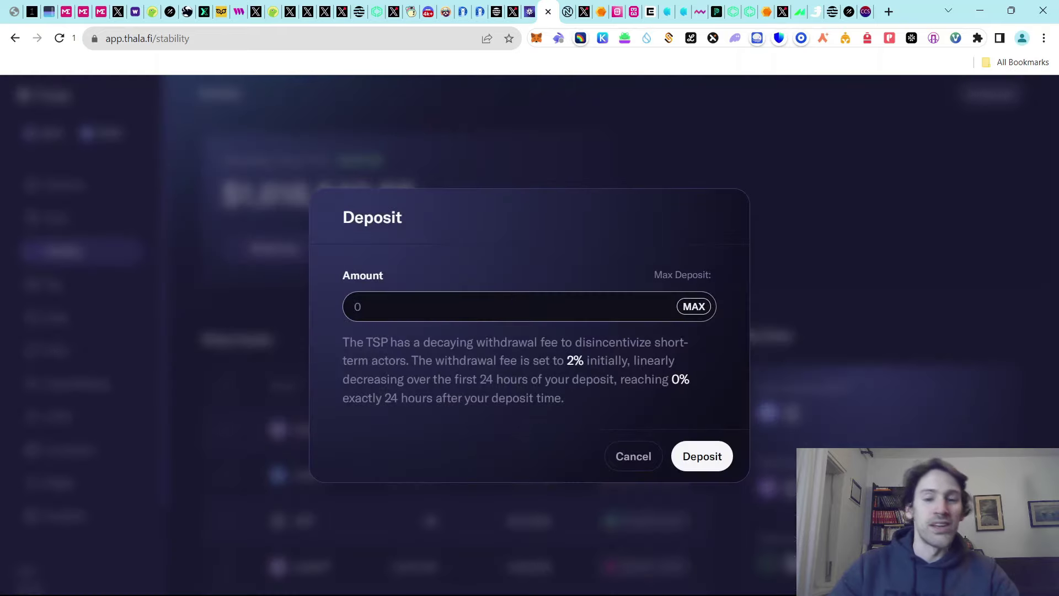
pyautogui.click(627, 463)
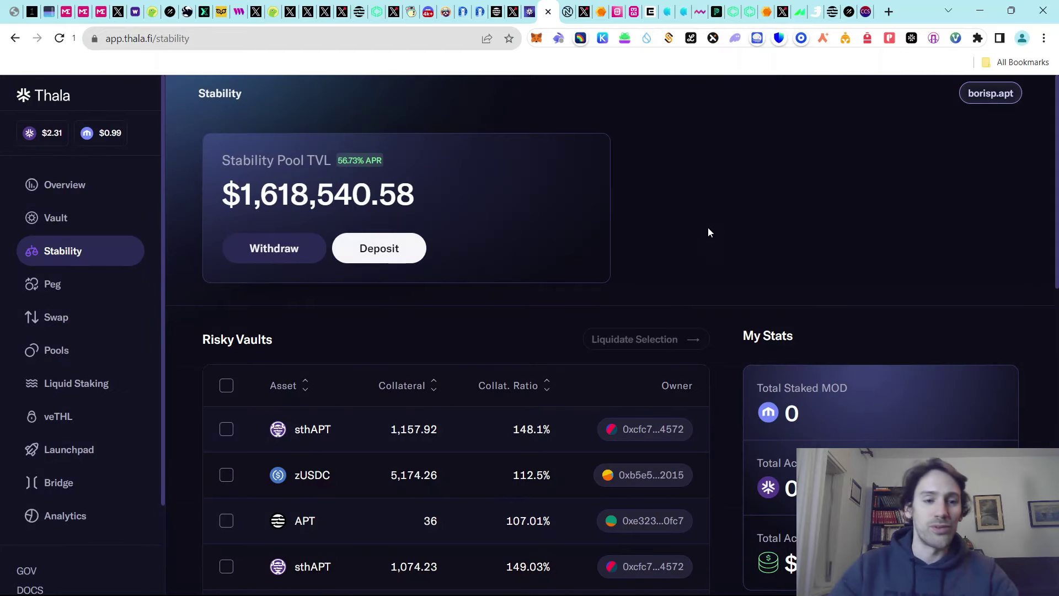
pyautogui.scroll(-1, 708, 230)
pyautogui.scroll(1, 711, 227)
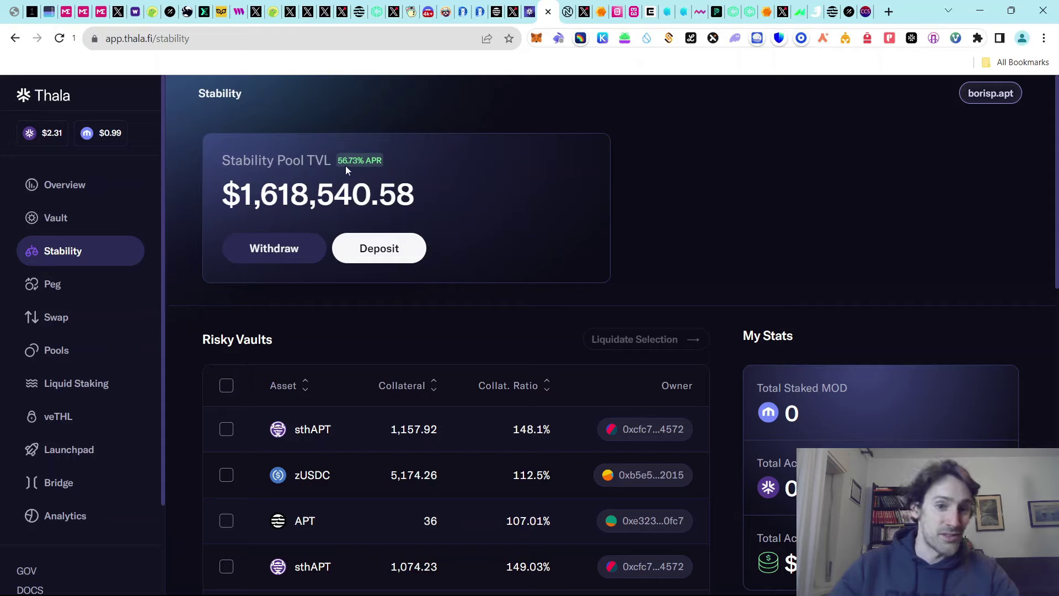
pyautogui.moveTo(345, 166); pyautogui.dragTo(440, 165)
pyautogui.click(448, 177)
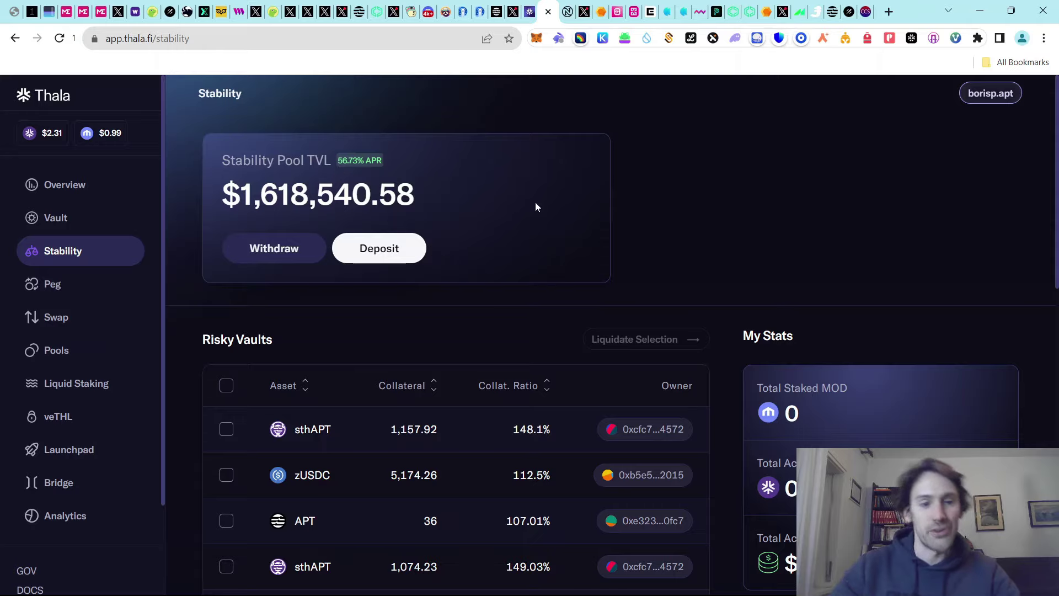
# On Thala's Swap page, browse the tokens available to swap from, keeping APT
pyautogui.click(77, 321)
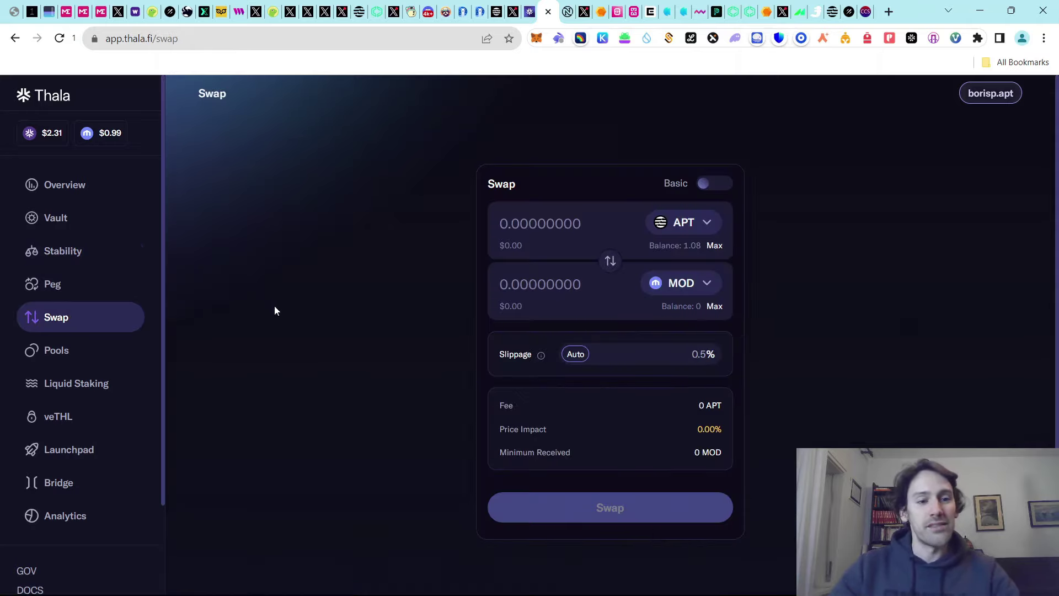
pyautogui.click(700, 225)
pyautogui.scroll(-15, 551, 353)
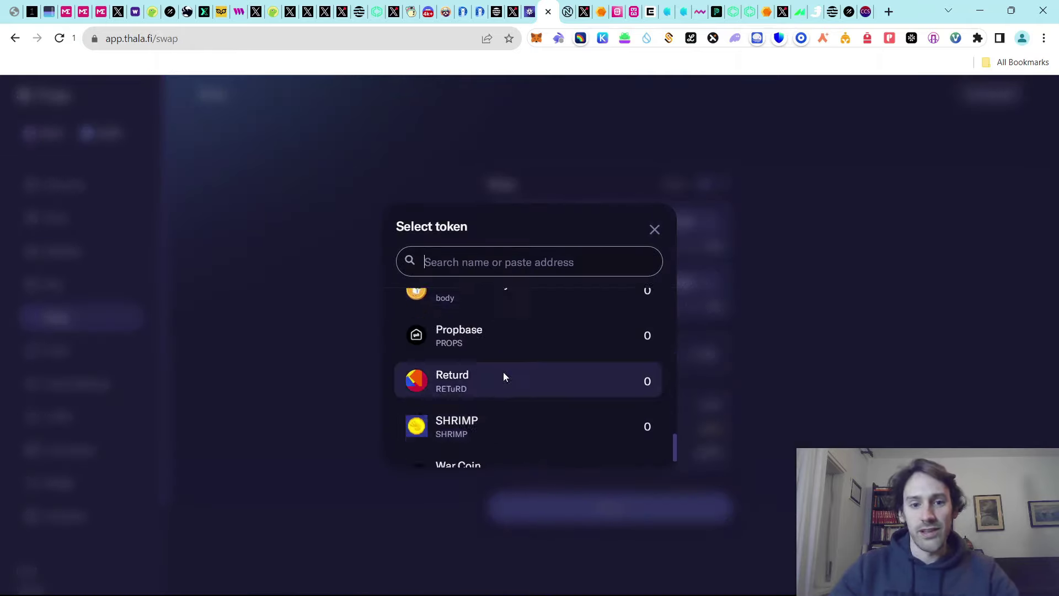
pyautogui.click(253, 361)
# Review the Pools list, including APT/thAPT at $35.89M TVL and 19.97% APR
pyautogui.click(61, 352)
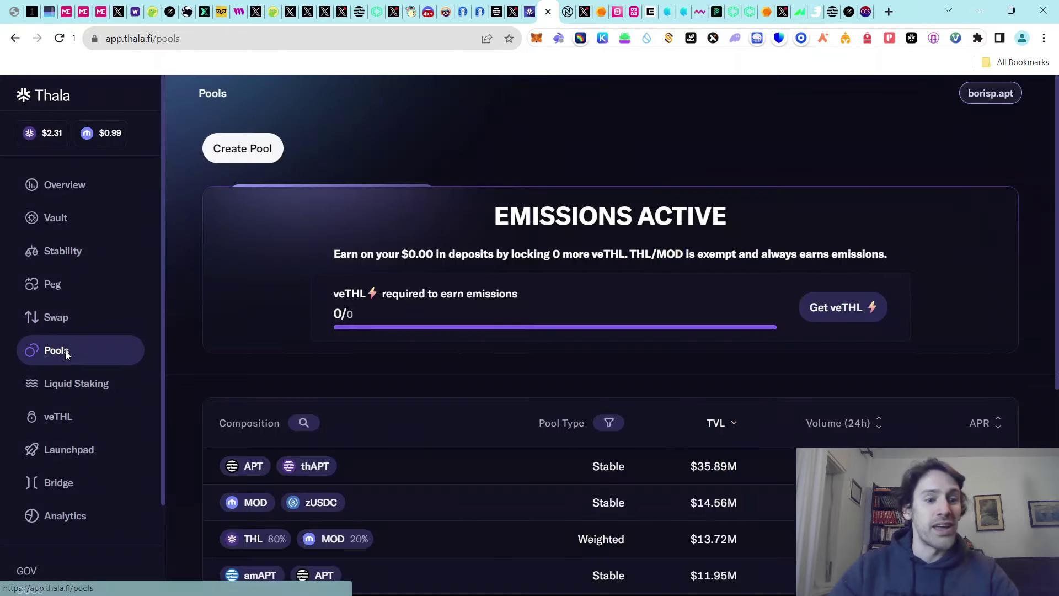
pyautogui.scroll(-2, 552, 425)
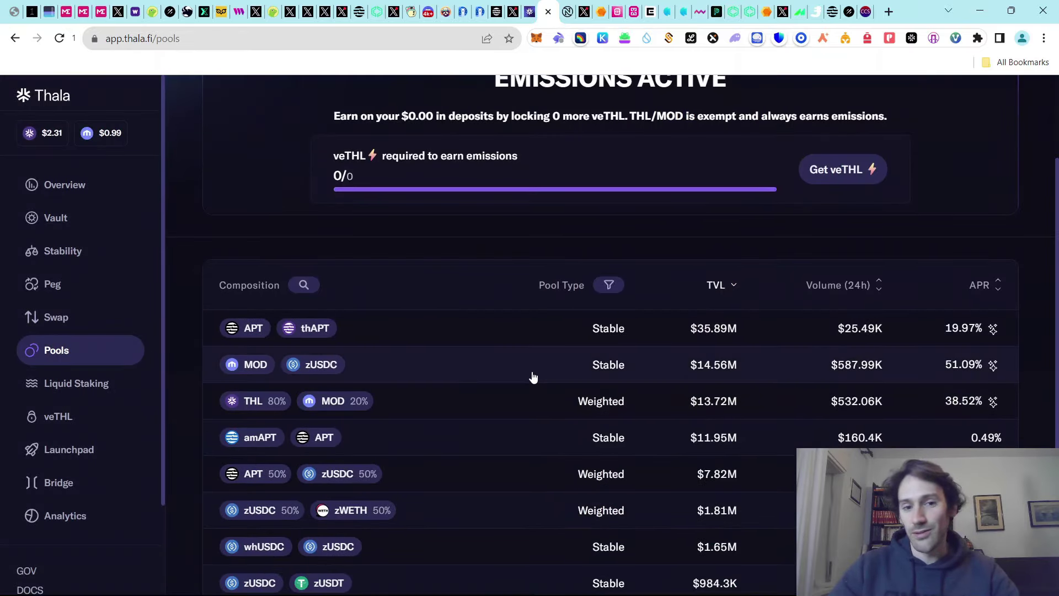
pyautogui.scroll(1, 441, 386)
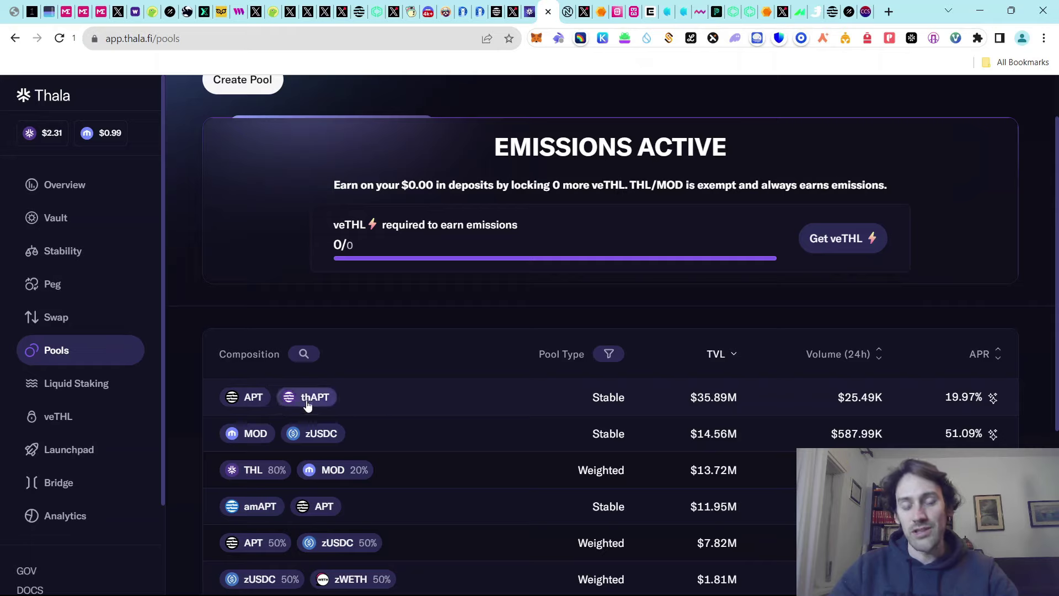
pyautogui.moveTo(992, 404)
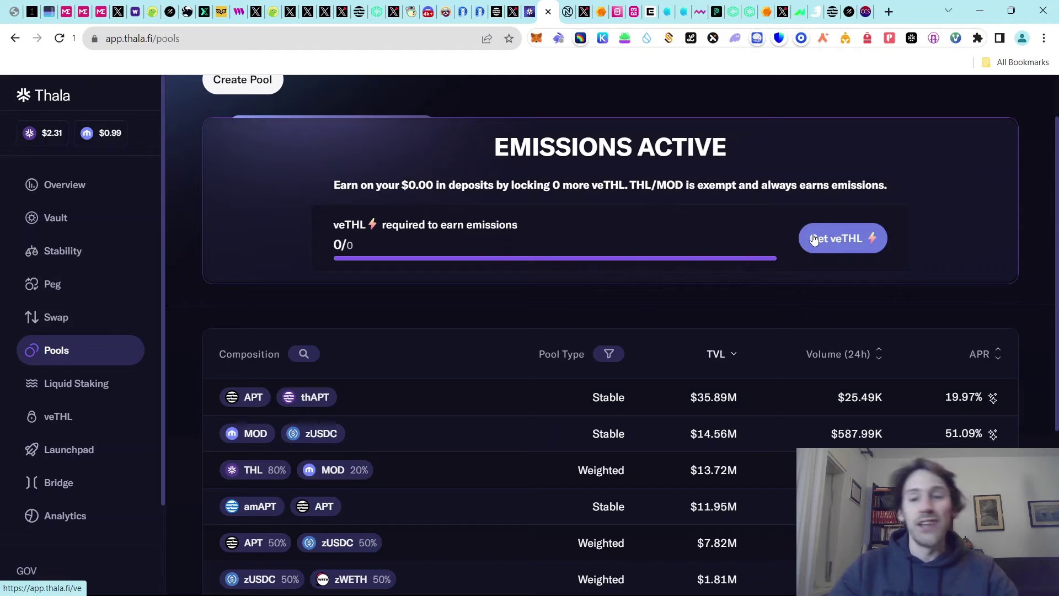
pyautogui.click(70, 422)
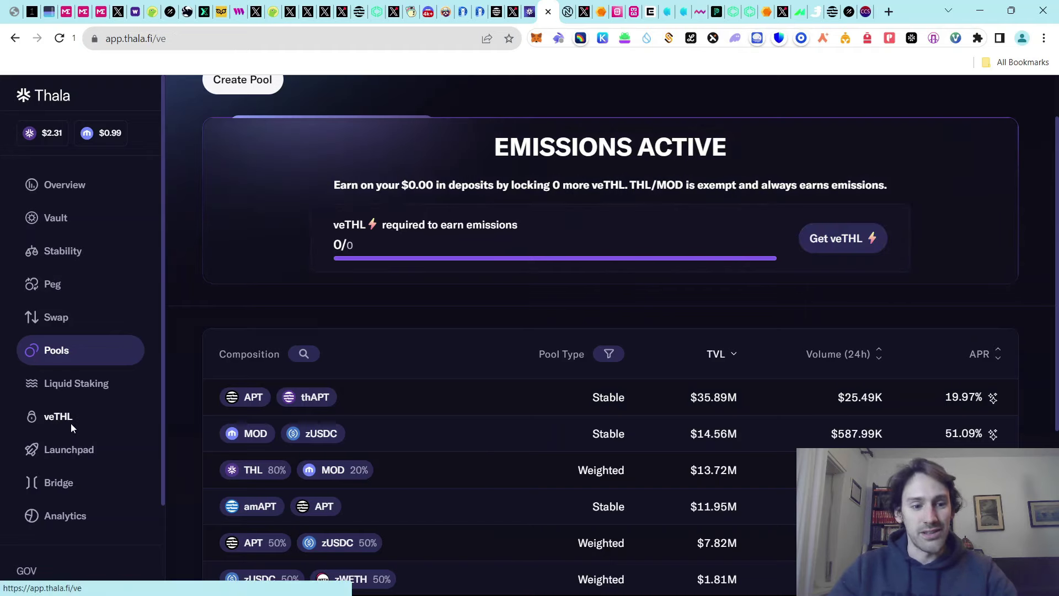
pyautogui.moveTo(578, 316); pyautogui.dragTo(867, 312)
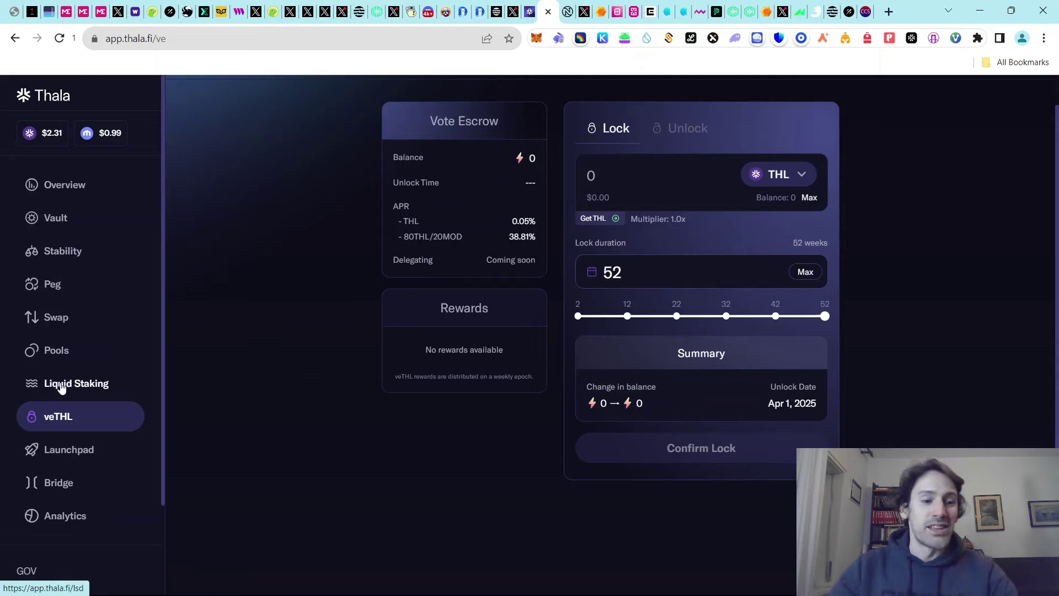
pyautogui.click(59, 355)
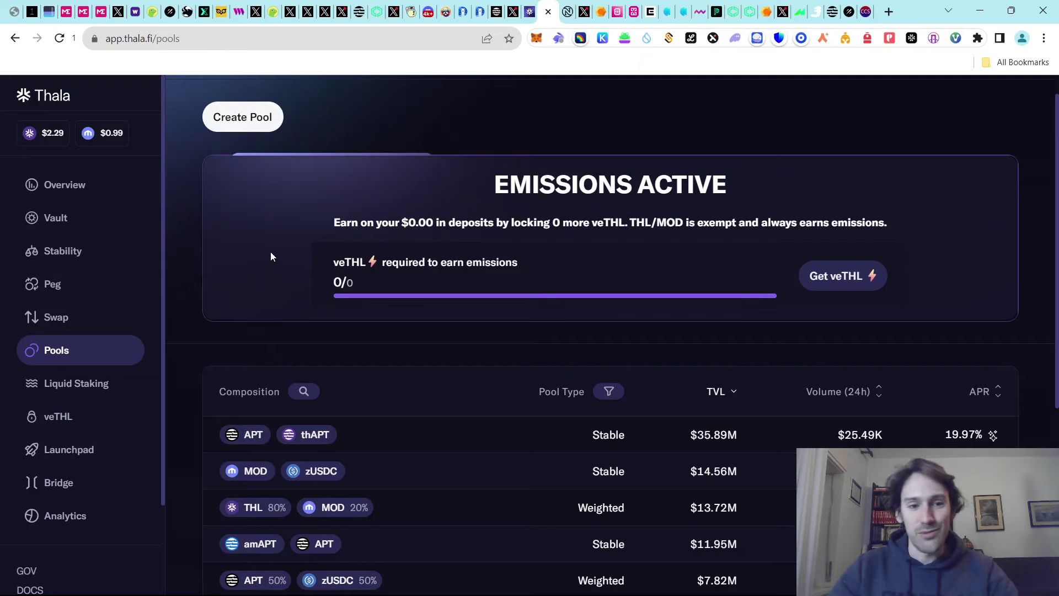
pyautogui.scroll(-4, 284, 274)
pyautogui.scroll(5, 279, 296)
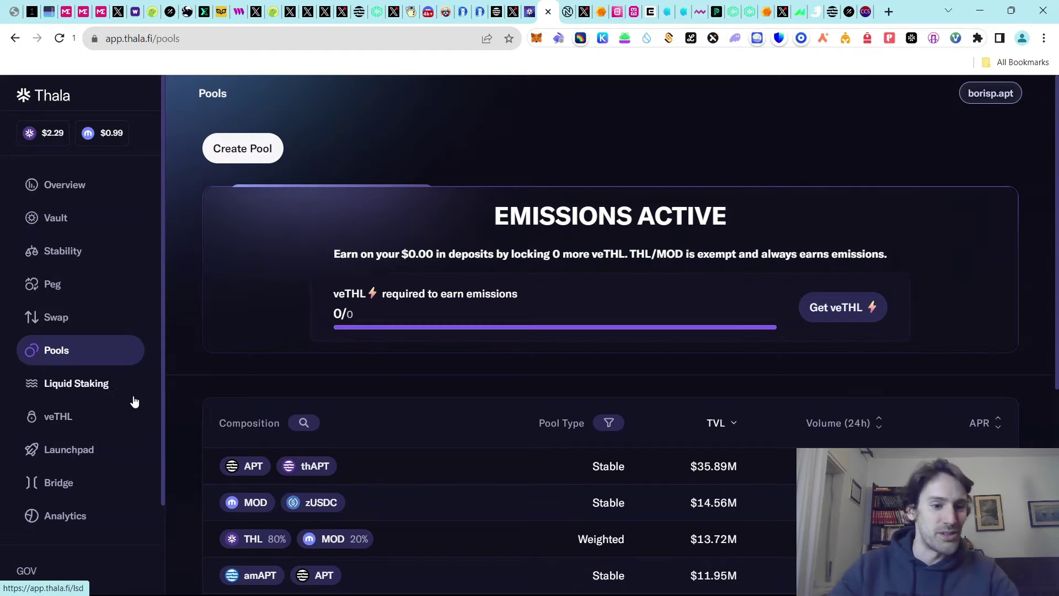
# Bring up Thala's Liquid Staking page with the APT-to-thAPT mint form
pyautogui.click(75, 450)
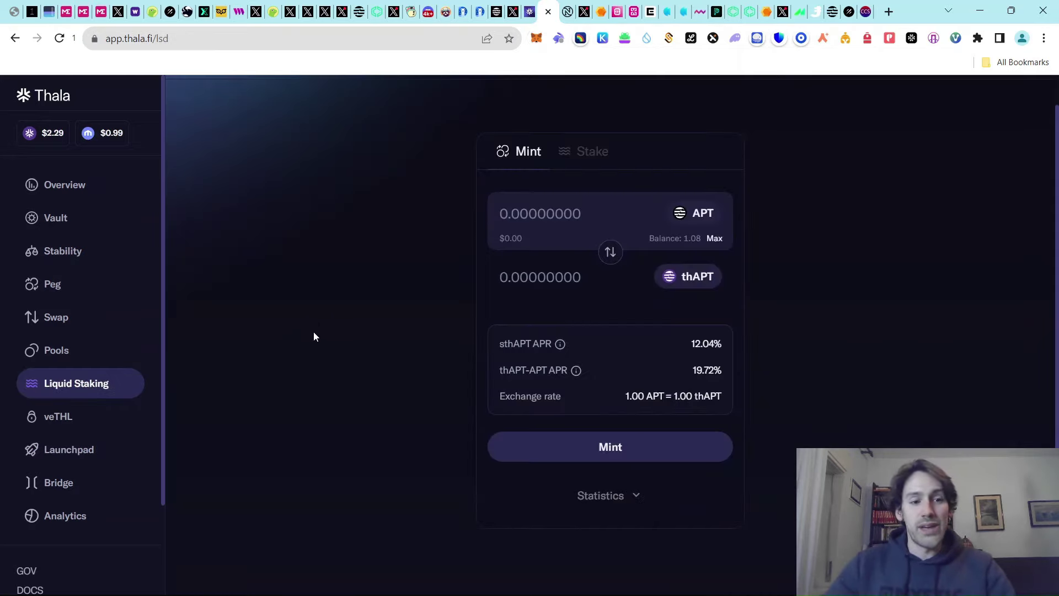
# View the thAPT-to-sthAPT staking form, then return to Thala's Pools list
pyautogui.click(589, 160)
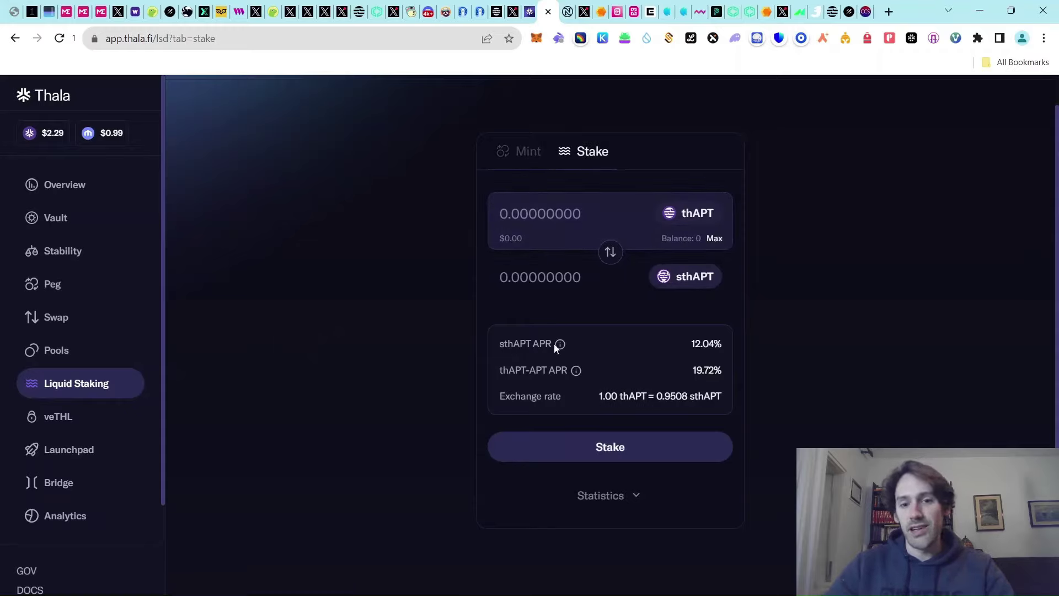
pyautogui.moveTo(559, 346)
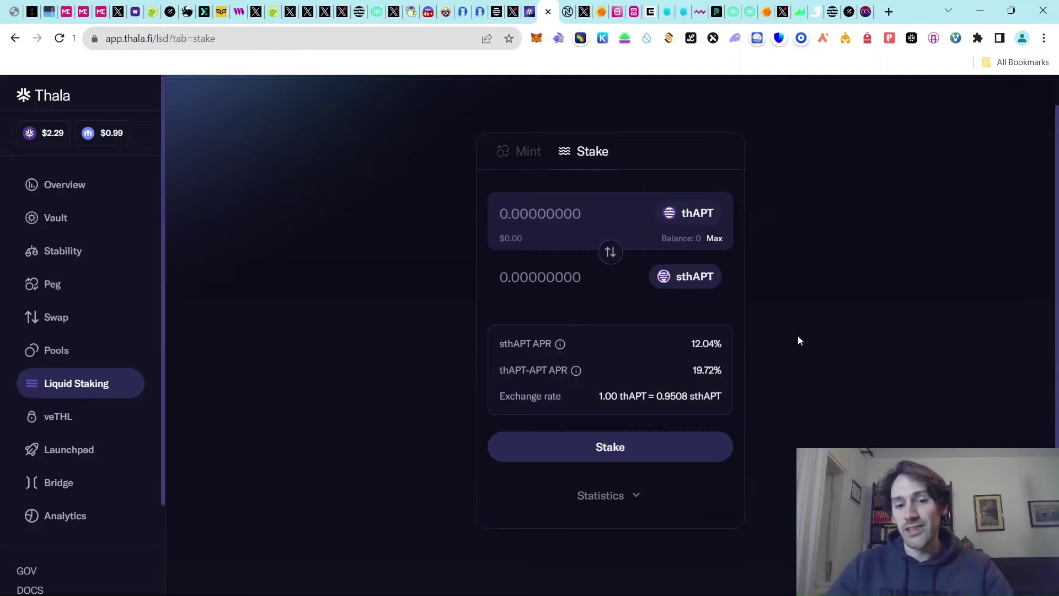
pyautogui.click(77, 354)
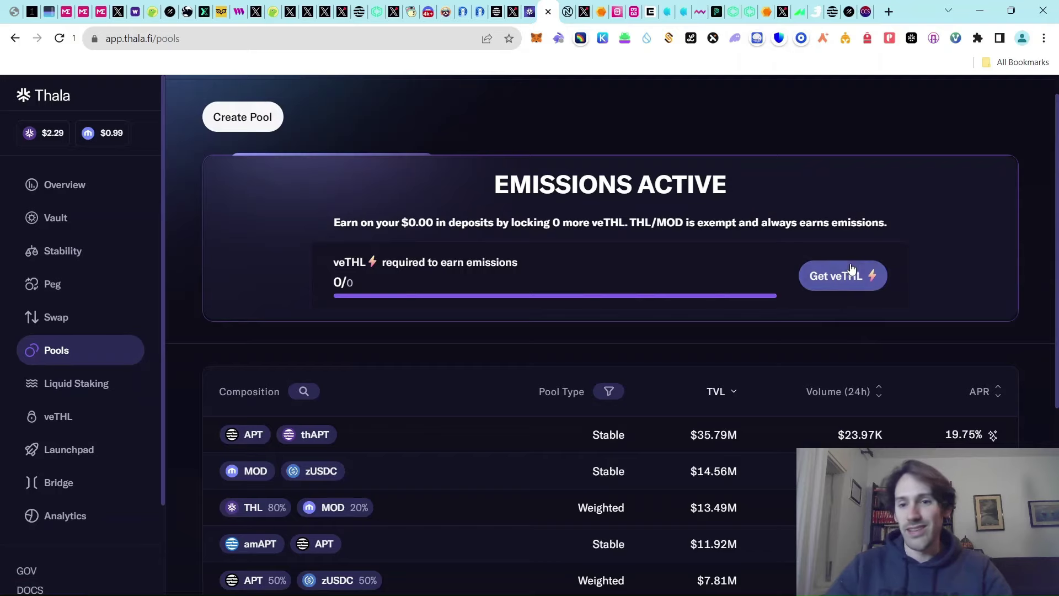
# Glance at Aptin's dashboard, then review DefiLlama's tokenless Aptos protocols list led by Amnis Finance
pyautogui.click(567, 12)
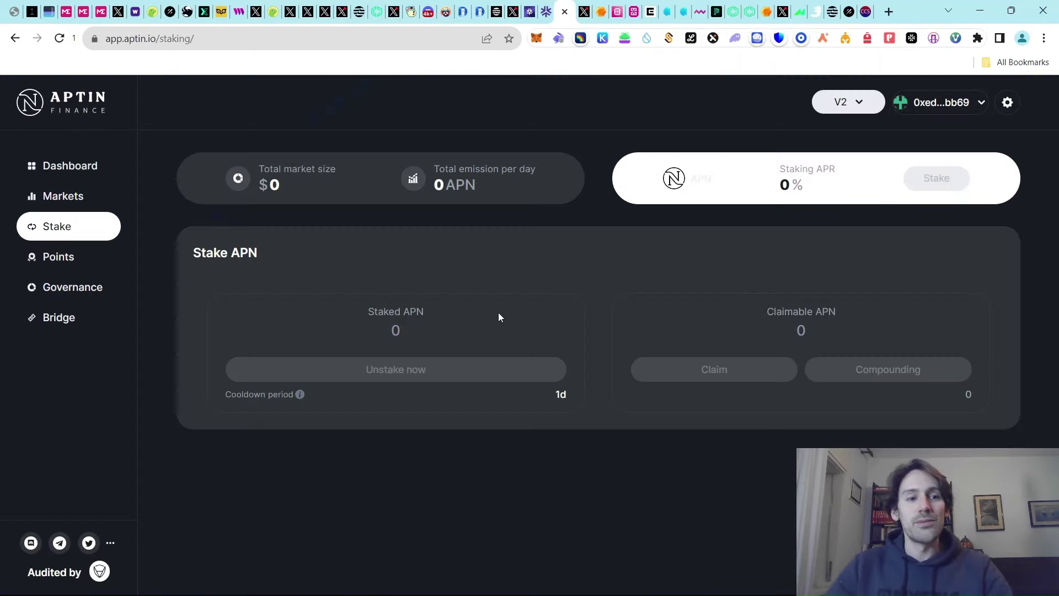
pyautogui.click(65, 174)
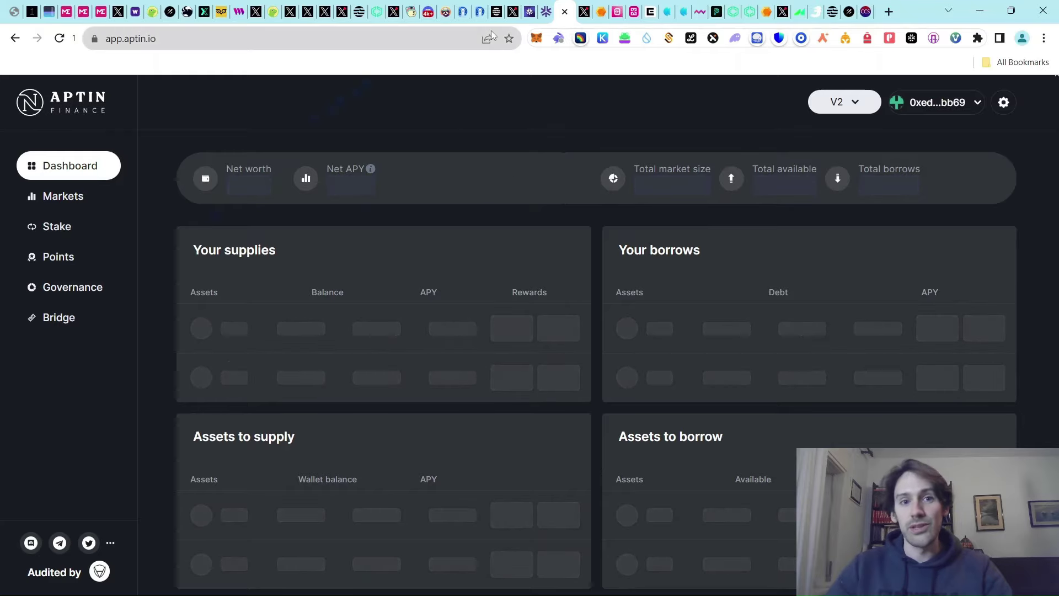
pyautogui.click(480, 12)
pyautogui.scroll(5, 532, 282)
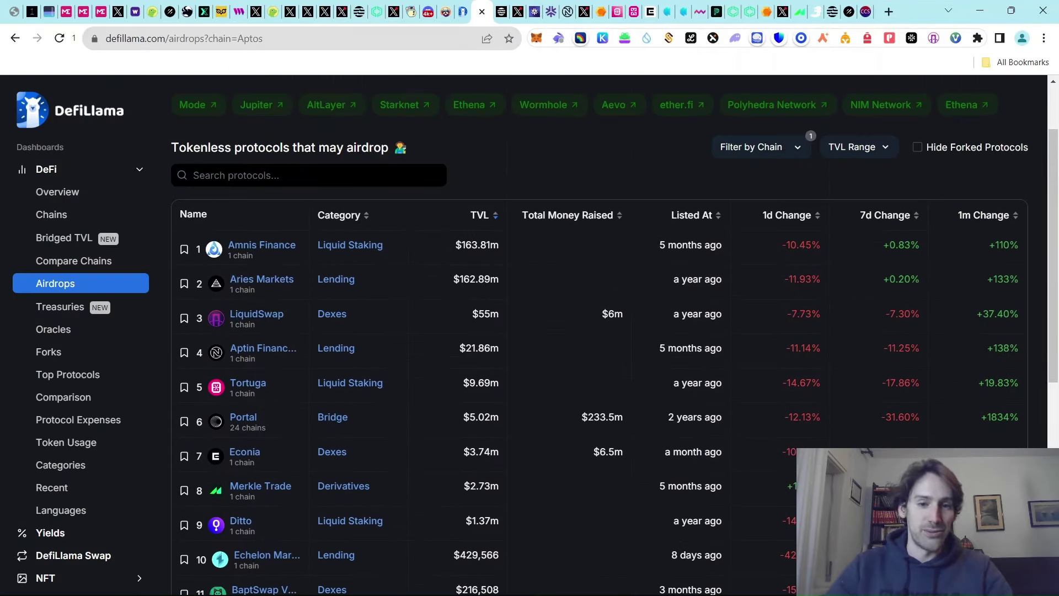
pyautogui.scroll(-1, 388, 288)
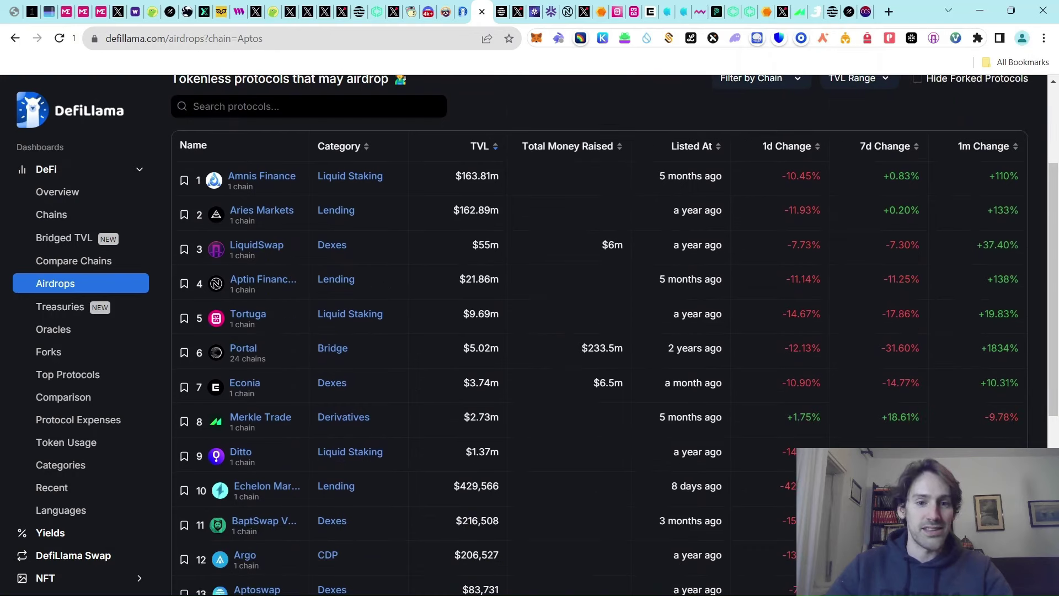
# Open Aptin's lending markets and sort them by Supply APY, highest first
pyautogui.click(568, 12)
pyautogui.click(64, 197)
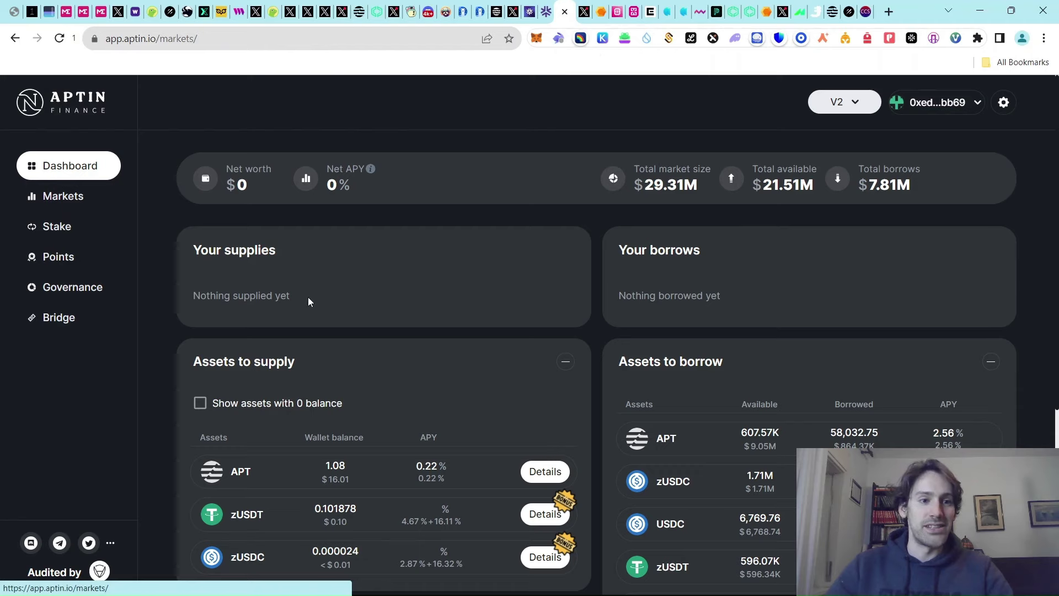
pyautogui.scroll(-1, 388, 281)
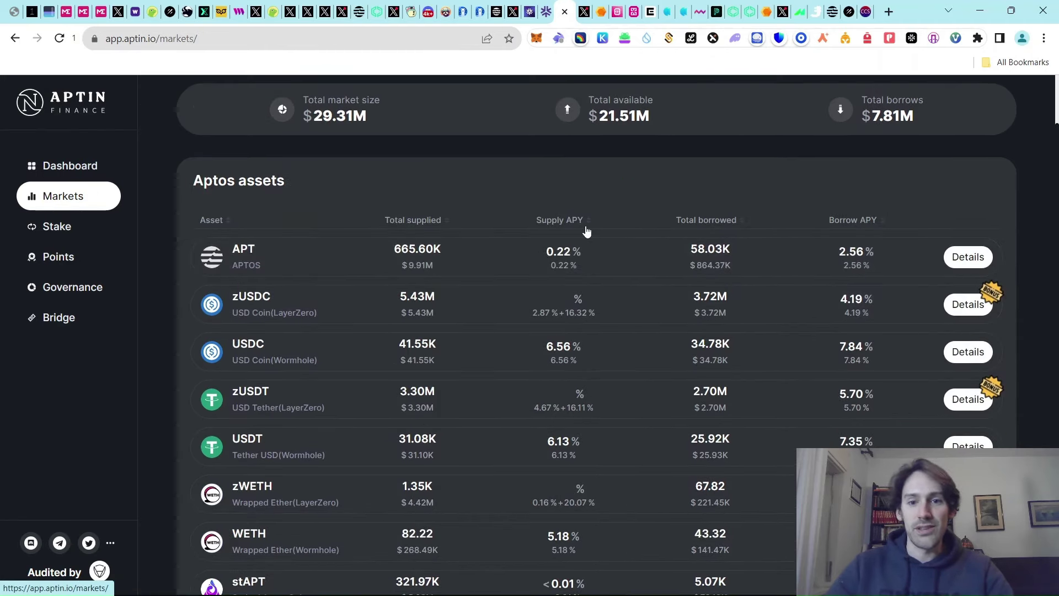
pyautogui.click(584, 229)
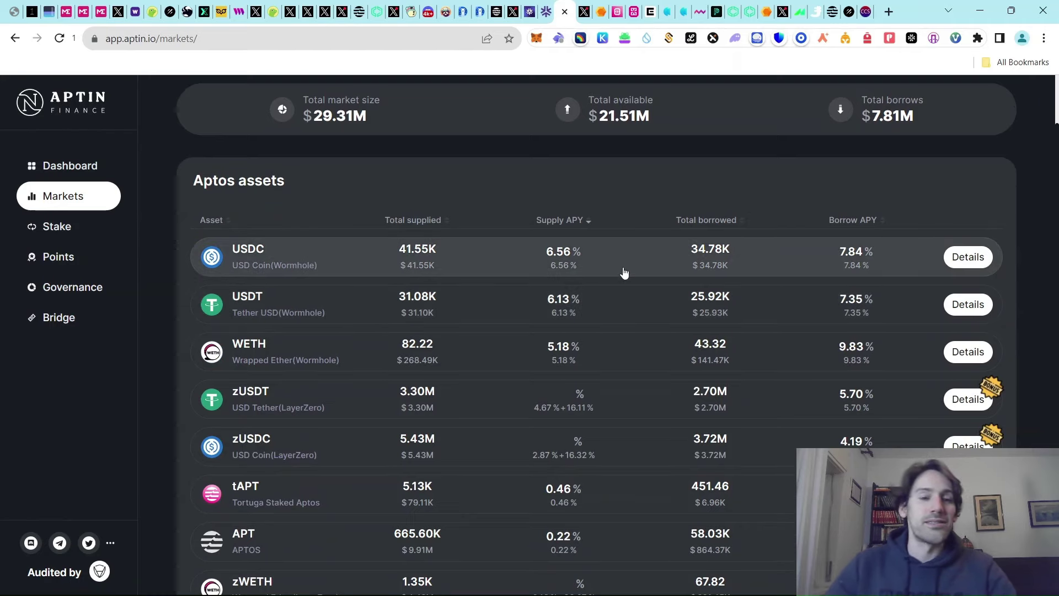
pyautogui.scroll(1, 504, 266)
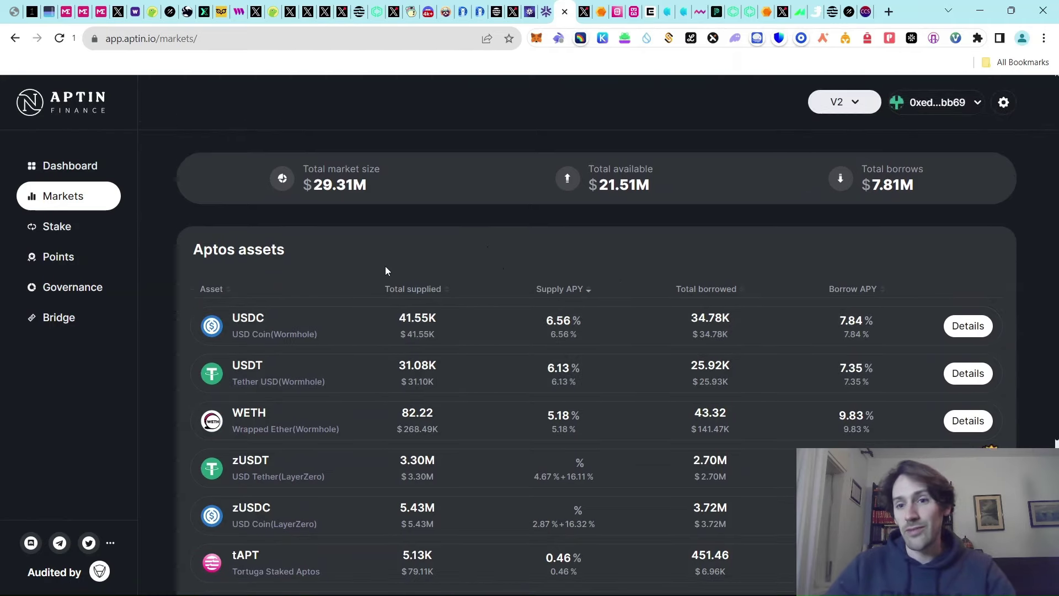
# View Aptin's points leaderboard and APN staking page, then go to Topaz's X profile
pyautogui.click(64, 258)
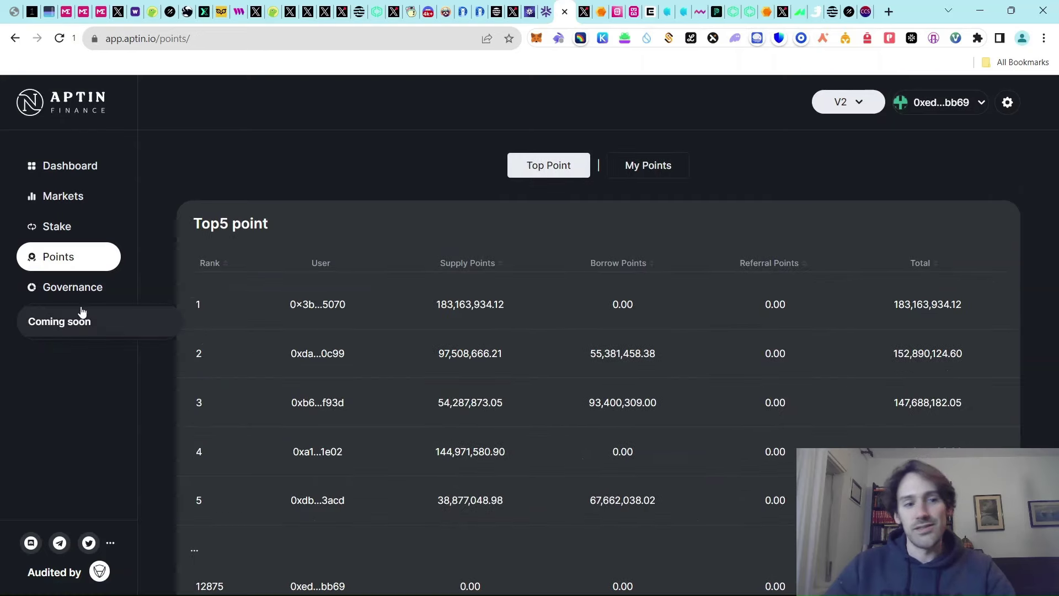
pyautogui.click(58, 227)
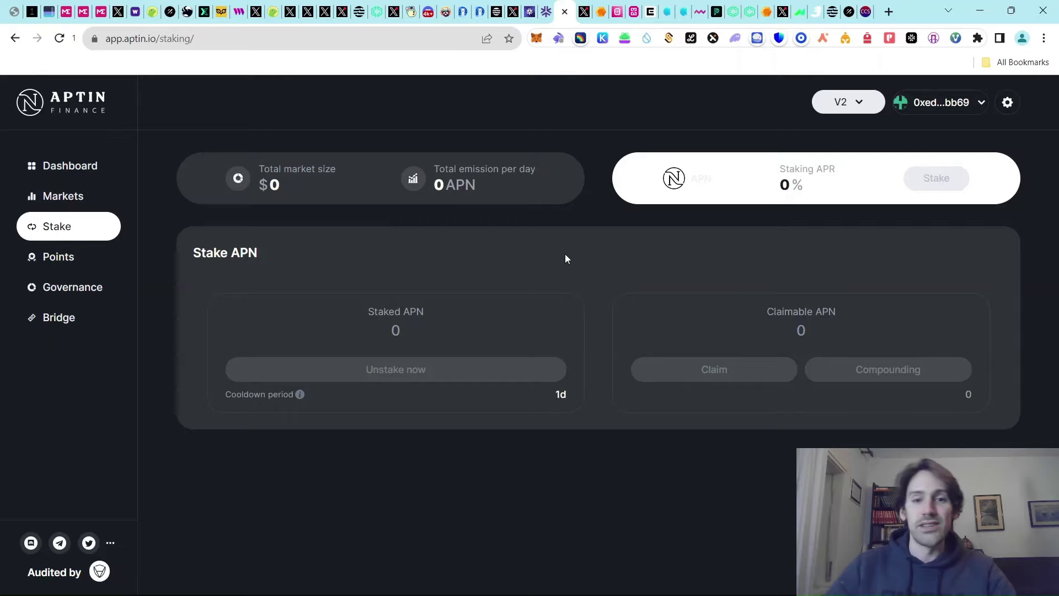
pyautogui.click(584, 12)
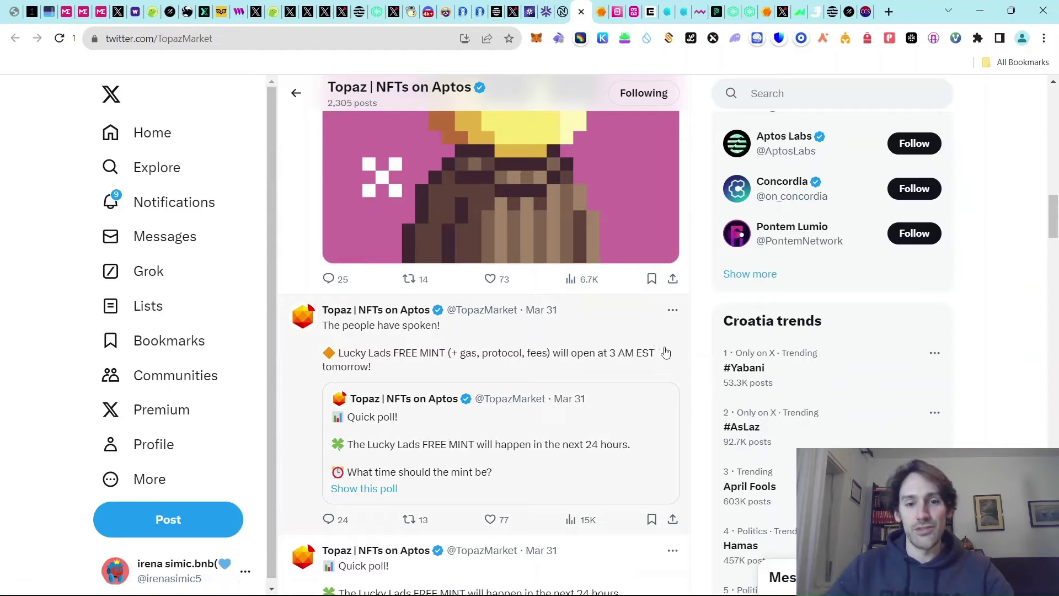
# Read Topaz's Lucky Lads free-mint posts on X, then bring up the Lucky Lads collection on Topaz
pyautogui.scroll(-1, 699, 331)
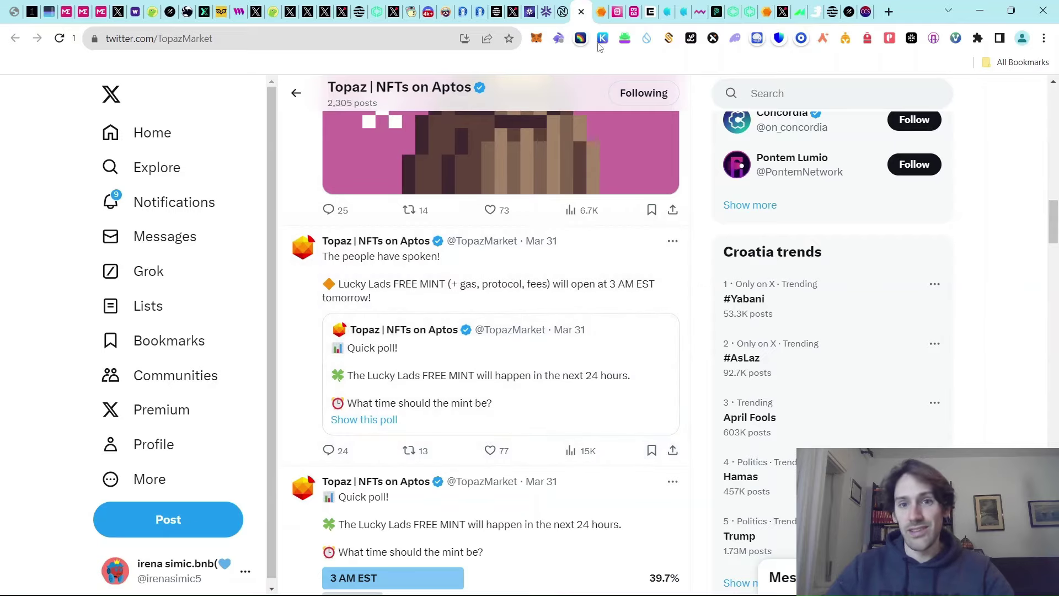
pyautogui.click(601, 17)
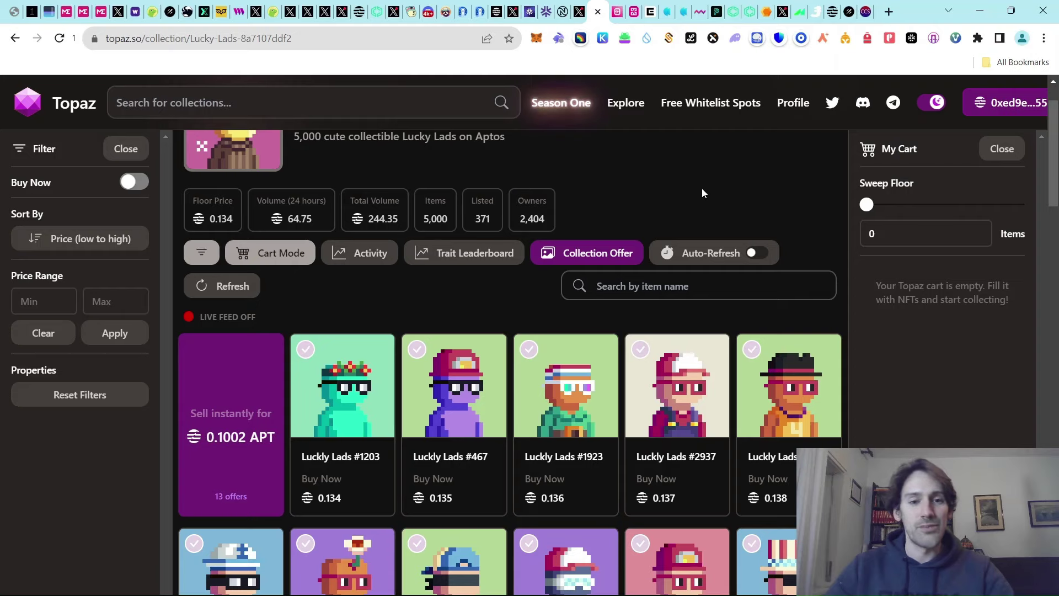
# Browse the Lucky Lads NFT listings, then move to Tortuga Finance's app
pyautogui.scroll(-1, 441, 386)
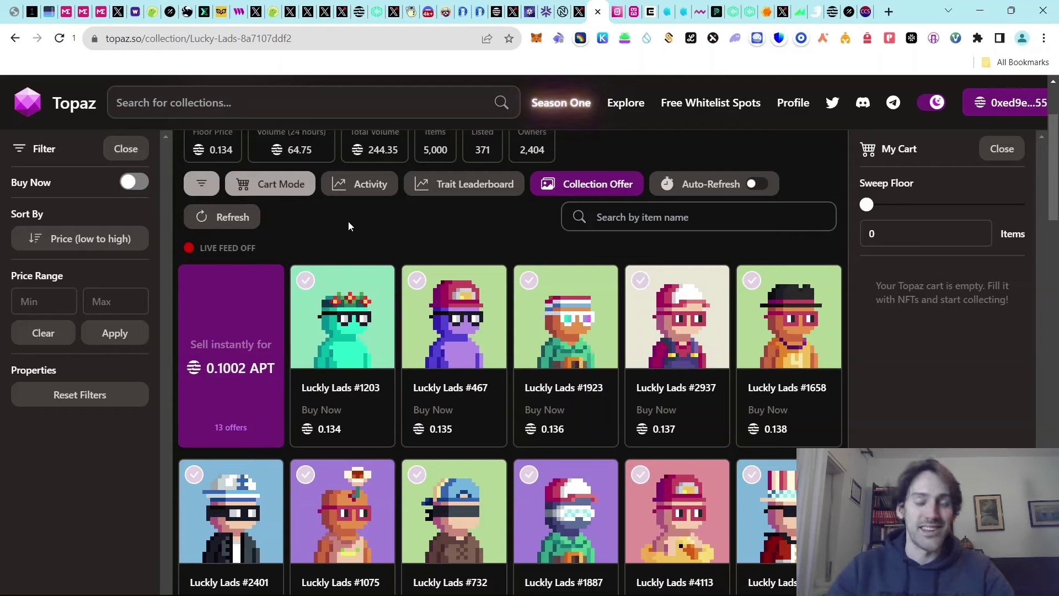
pyautogui.hotkey('ctrl', 'Tab')
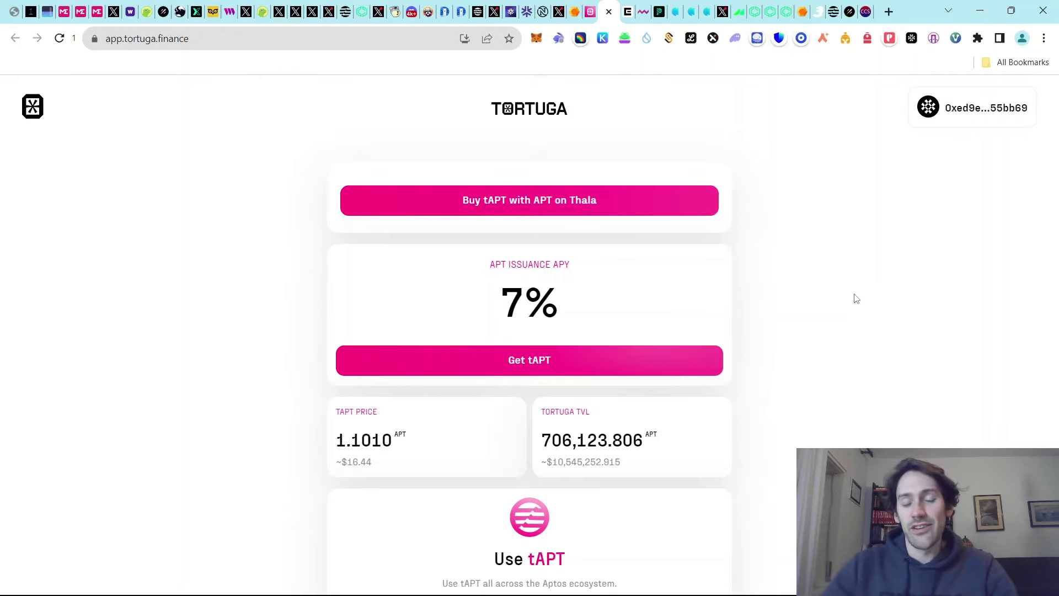
# Read Tortuga's docs on Governance and the 'Coming soon' Tokenomics page, then go to Econia
pyautogui.scroll(-1, 866, 289)
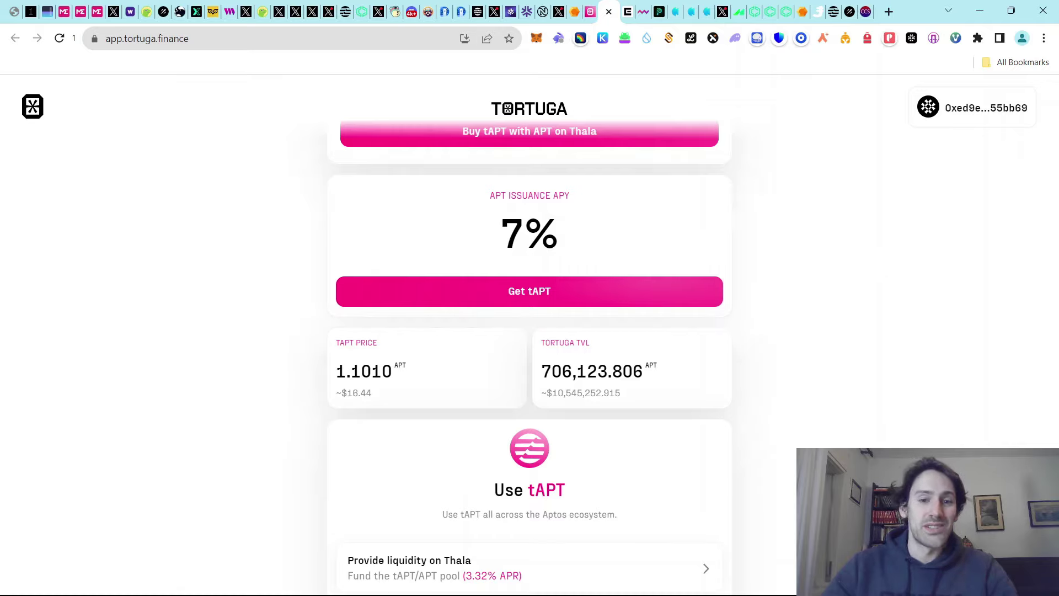
pyautogui.click(591, 15)
pyautogui.click(78, 469)
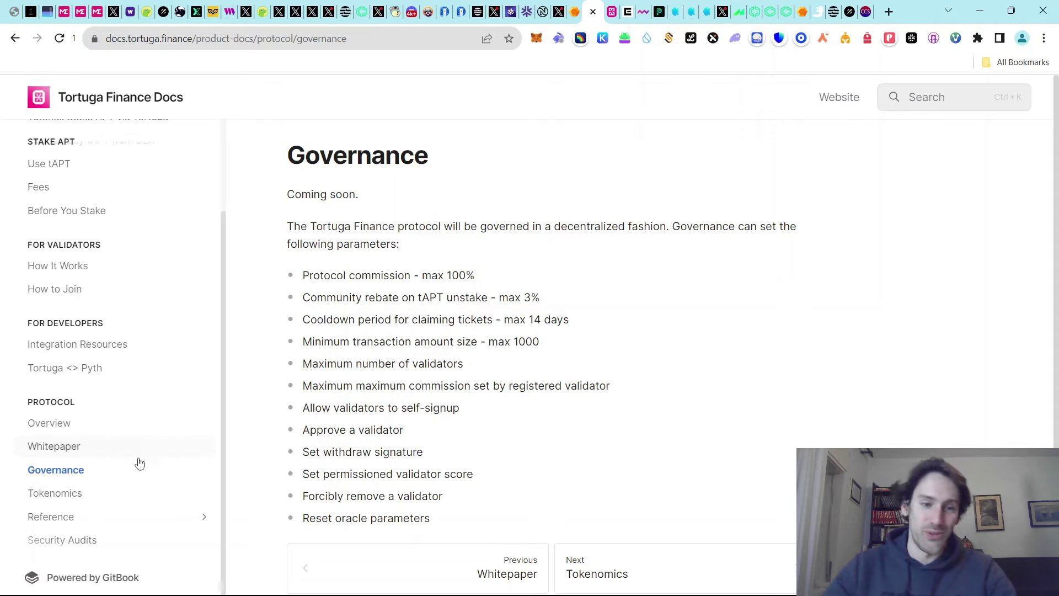
pyautogui.click(66, 492)
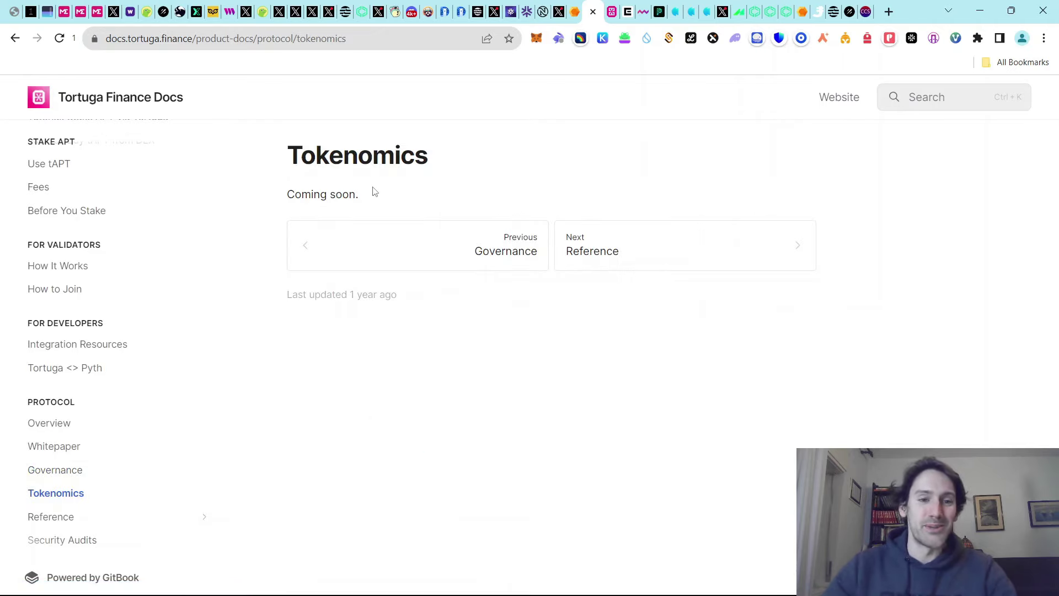
pyautogui.click(627, 12)
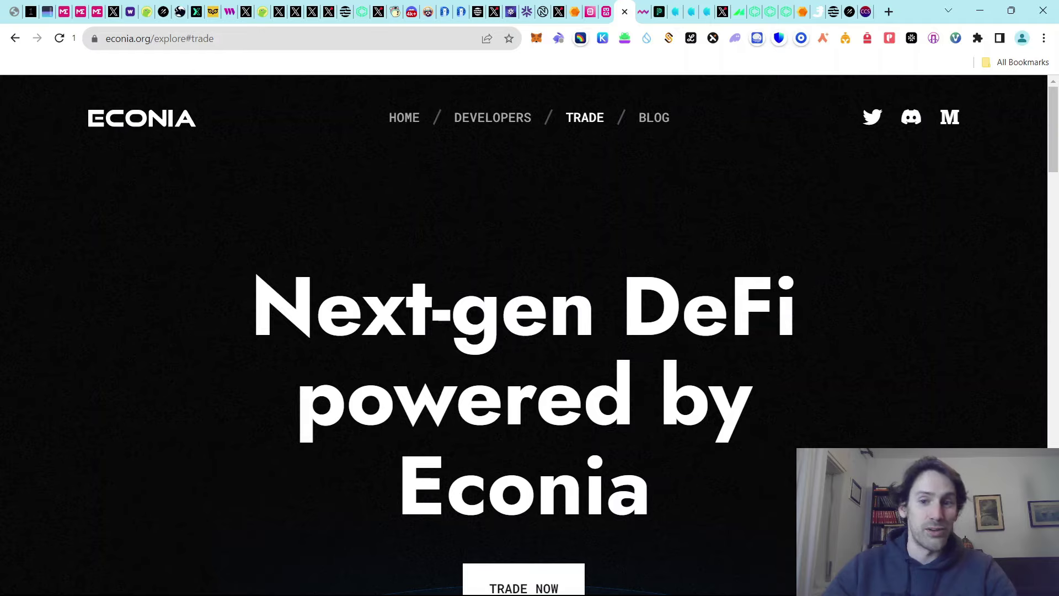
# Scroll econia.org to the partner apps and open SwapGPT's APT/USDC trading page
pyautogui.scroll(-10, 656, 233)
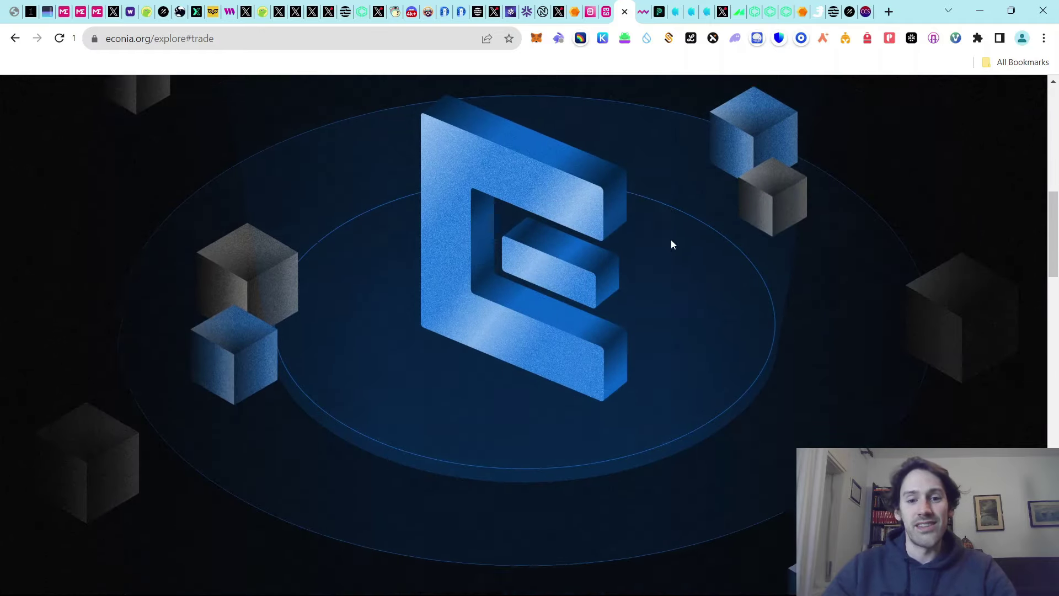
pyautogui.scroll(-6, 679, 241)
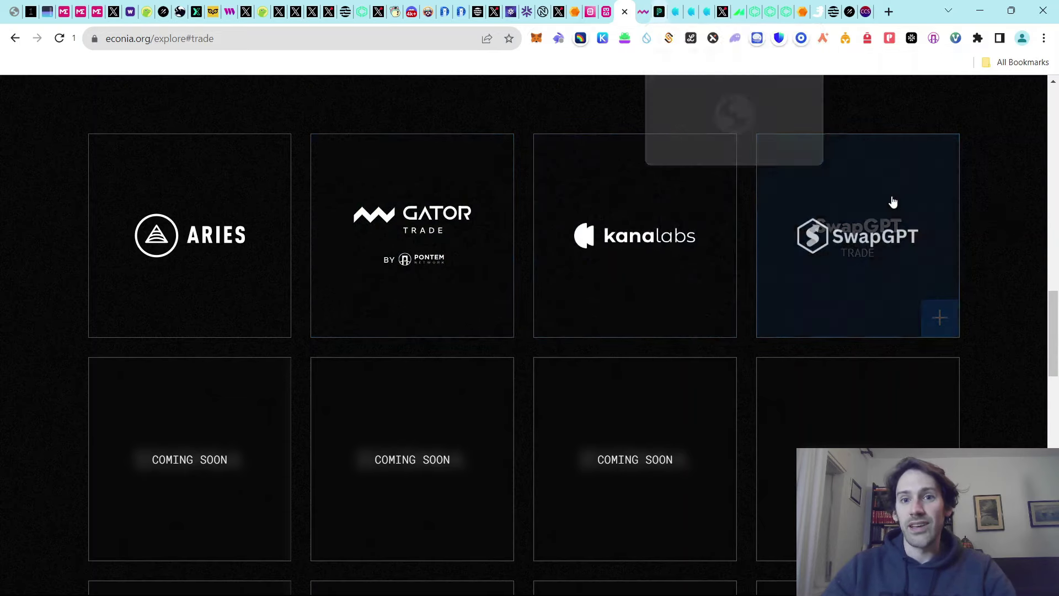
pyautogui.click(893, 202)
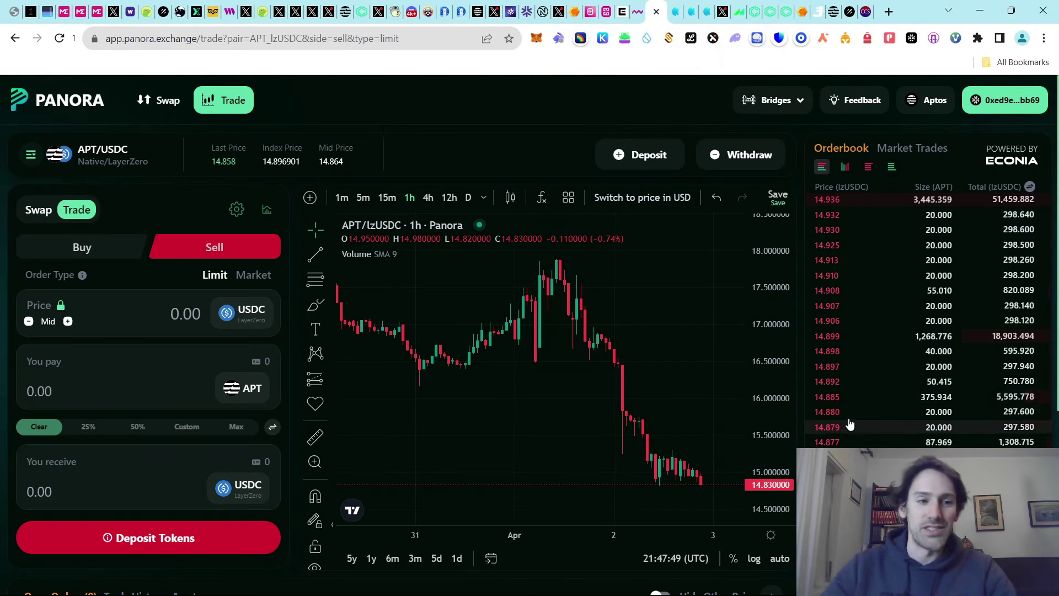
# Look over the APT/lzUSDC trade page, then open Panora's Swap form for USDC to APT
pyautogui.scroll(-3, 849, 424)
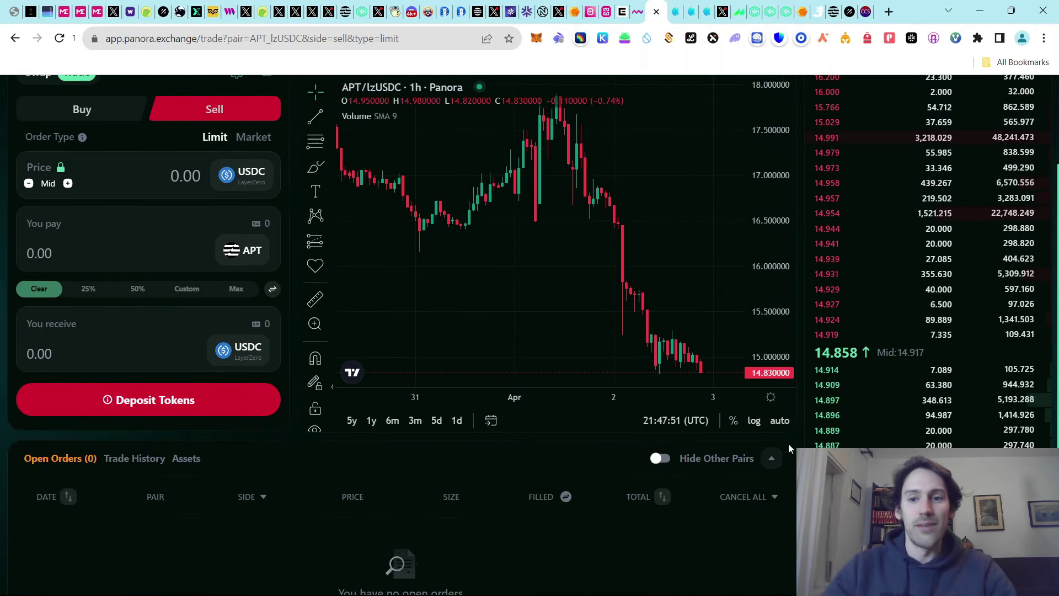
pyautogui.scroll(3, 788, 448)
pyautogui.click(158, 100)
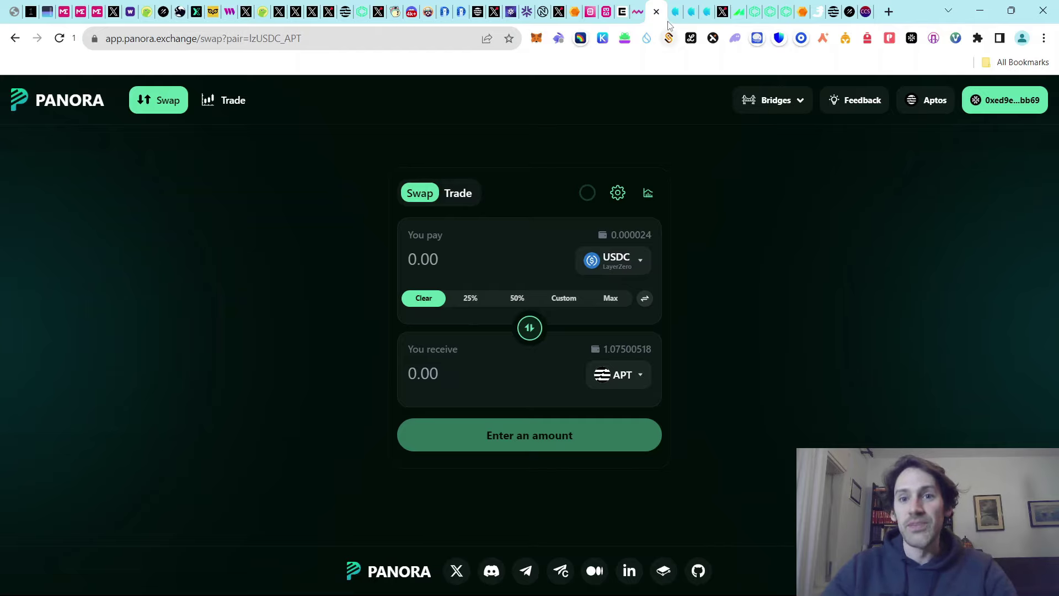
# Check Kana Labs' Pay and Receive choices (Aptos tokens), view the Stake/Yield 'Coming Soon' page, then go to X
pyautogui.hotkey('ctrl', 'Tab')
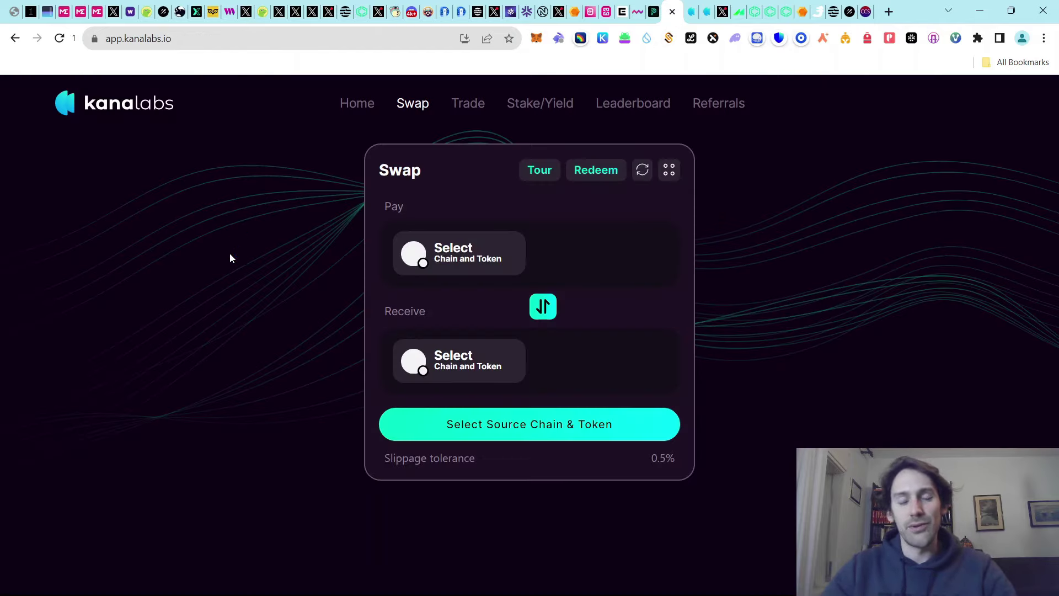
pyautogui.click(482, 262)
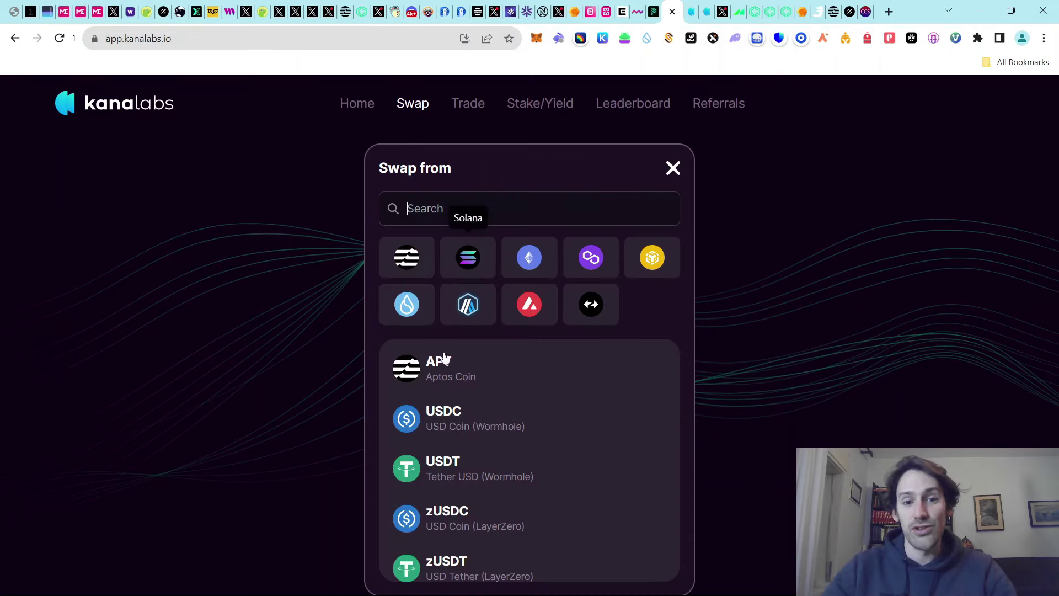
pyautogui.click(415, 265)
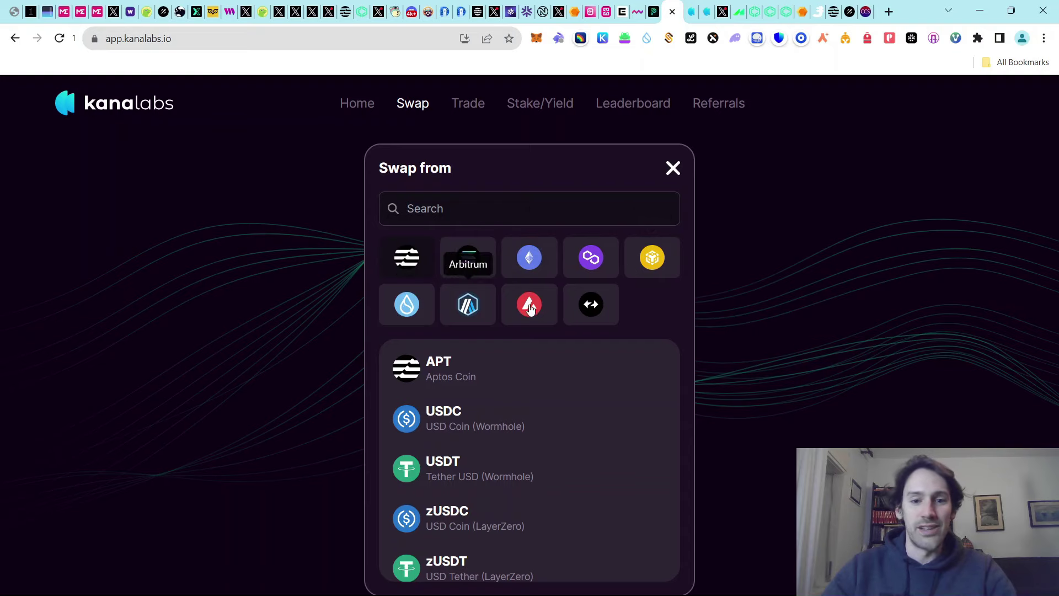
pyautogui.click(671, 168)
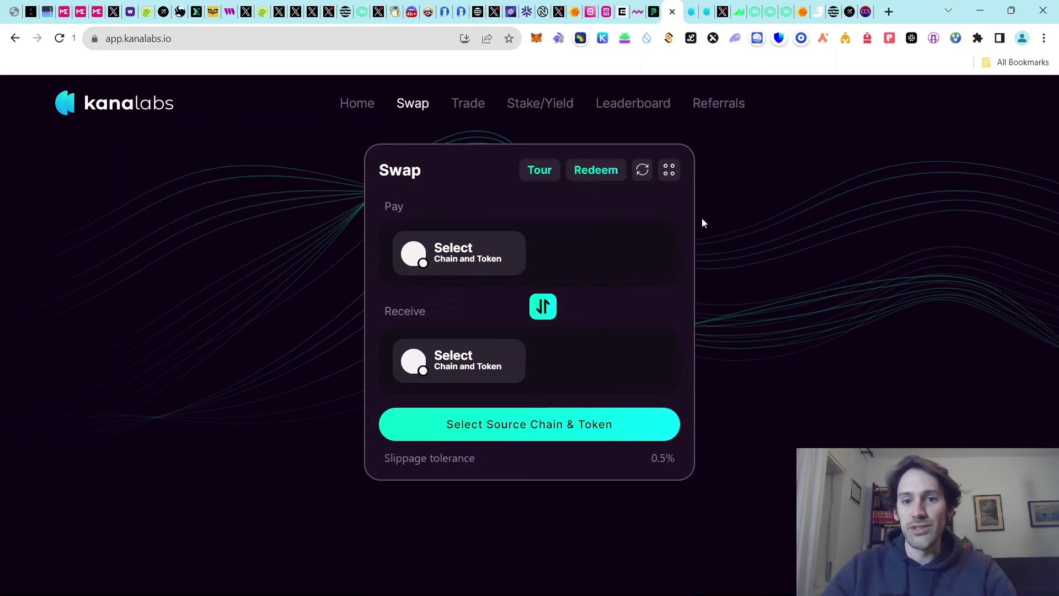
pyautogui.click(483, 365)
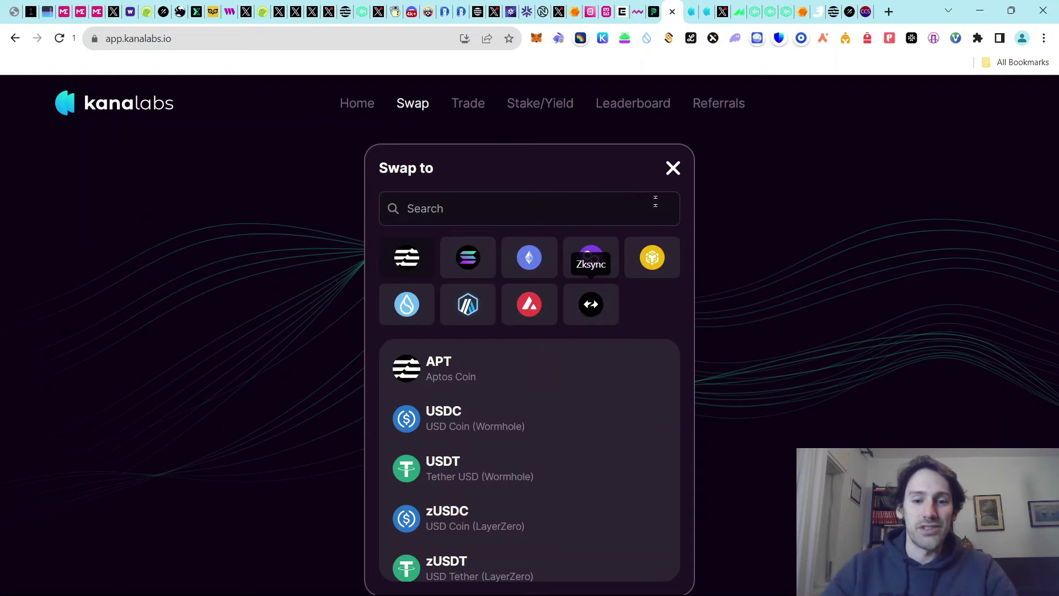
pyautogui.click(674, 168)
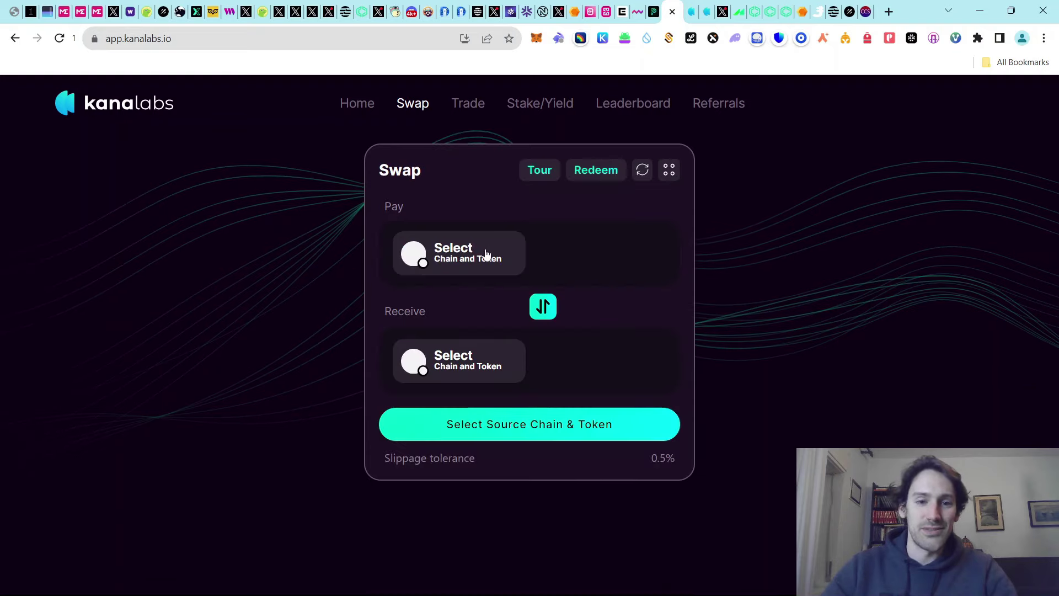
pyautogui.click(485, 252)
pyautogui.click(673, 169)
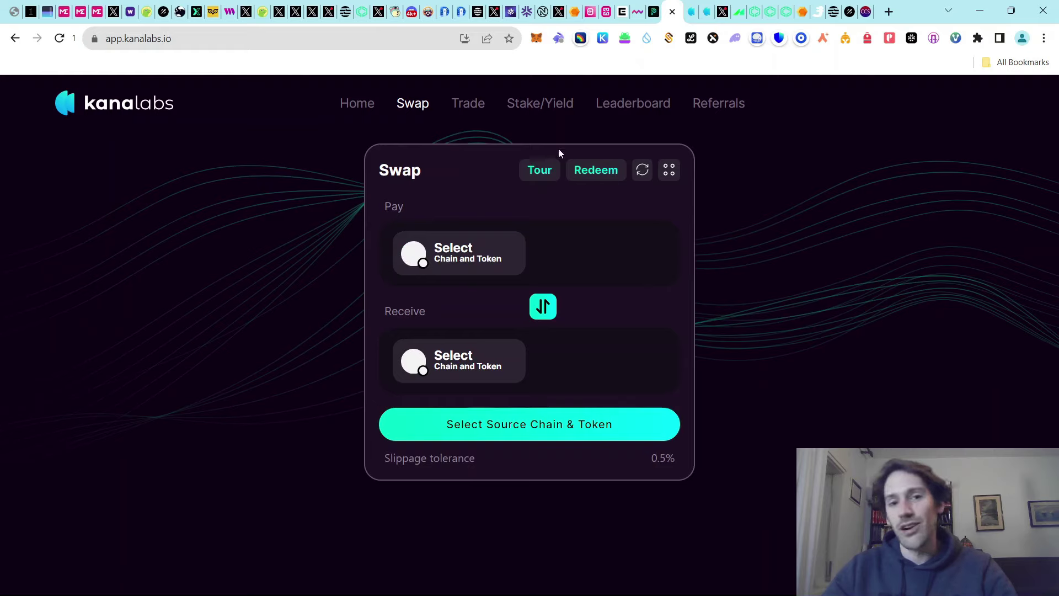
pyautogui.click(537, 106)
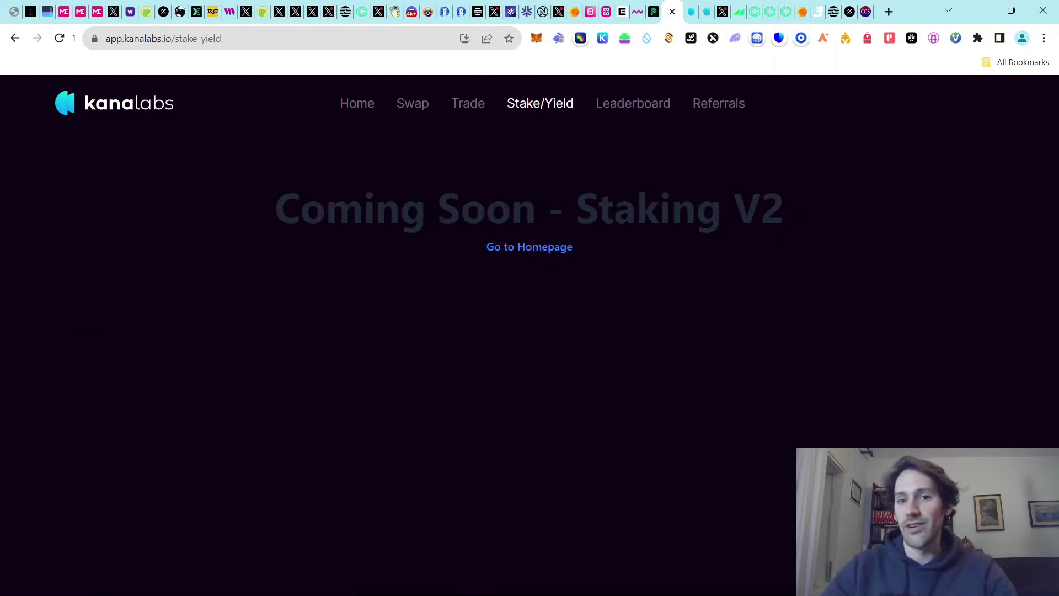
pyautogui.click(722, 12)
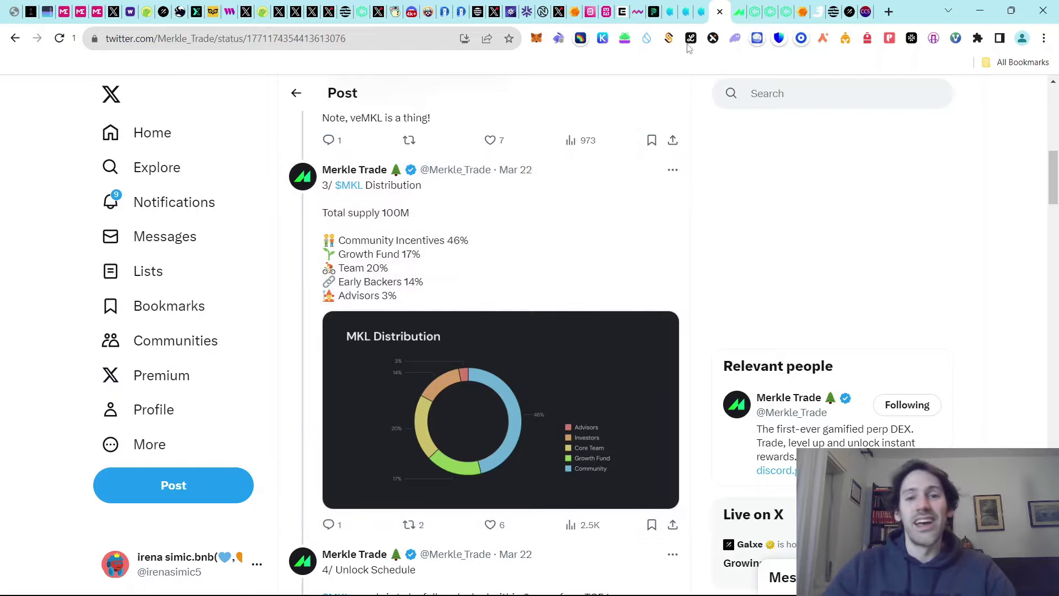
# Go to Merkle Trade's ETH/USD page and move leverage to 140x, then back to 150x
pyautogui.click(739, 11)
pyautogui.scroll(-1, 831, 343)
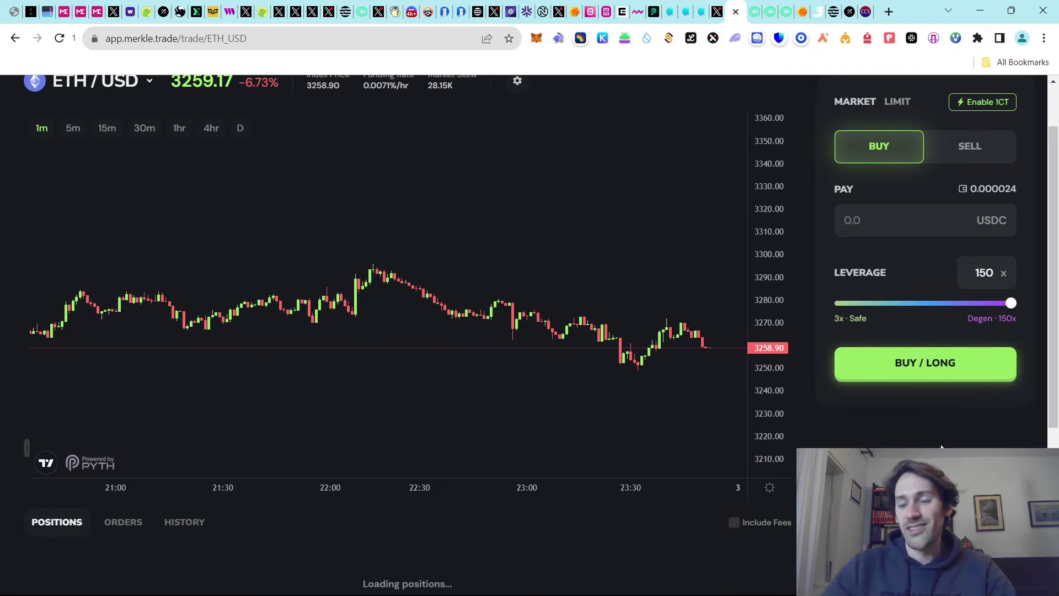
pyautogui.scroll(1, 941, 447)
pyautogui.click(999, 372)
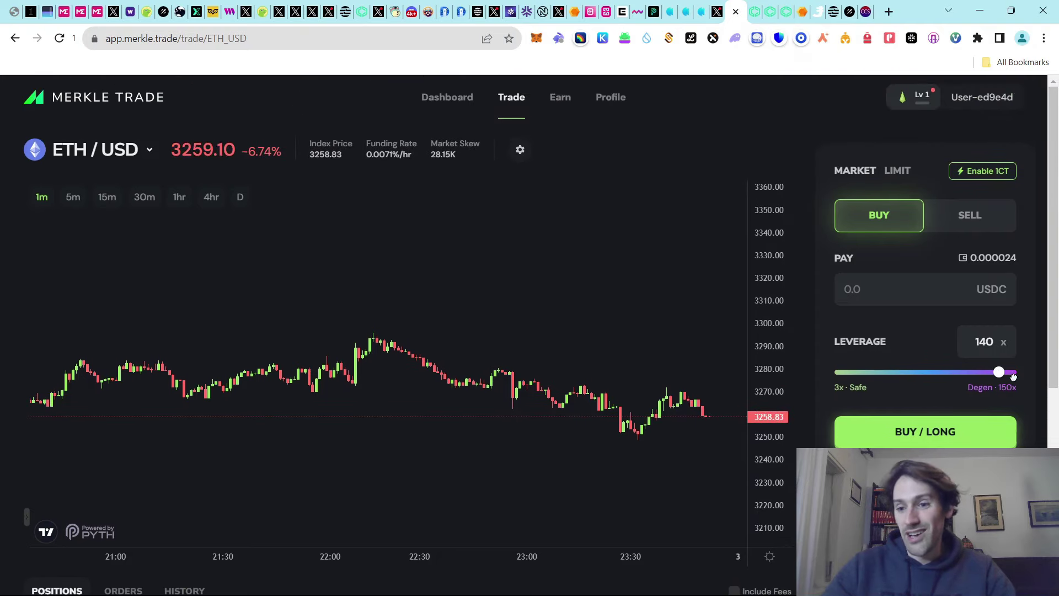
pyautogui.click(1013, 375)
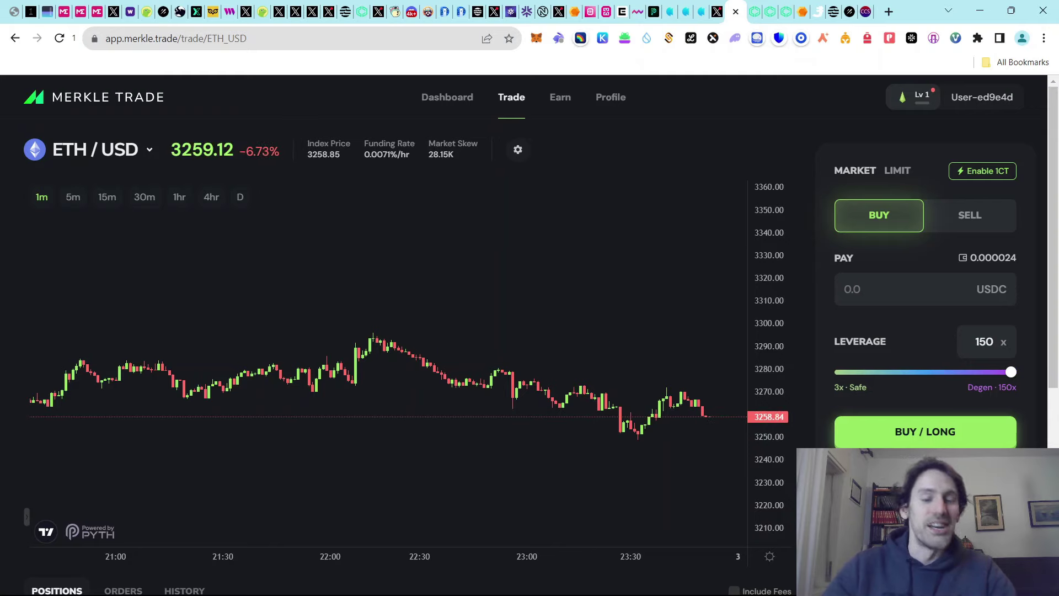
# Scroll through Merkle Trade's list of tradable markets
pyautogui.click(148, 151)
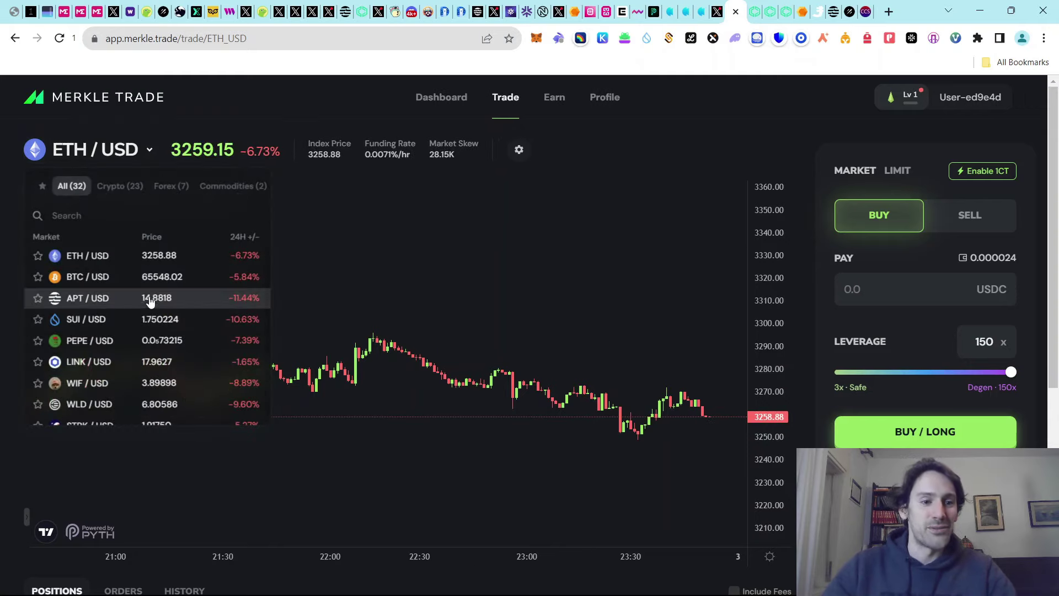
pyautogui.scroll(-9, 152, 302)
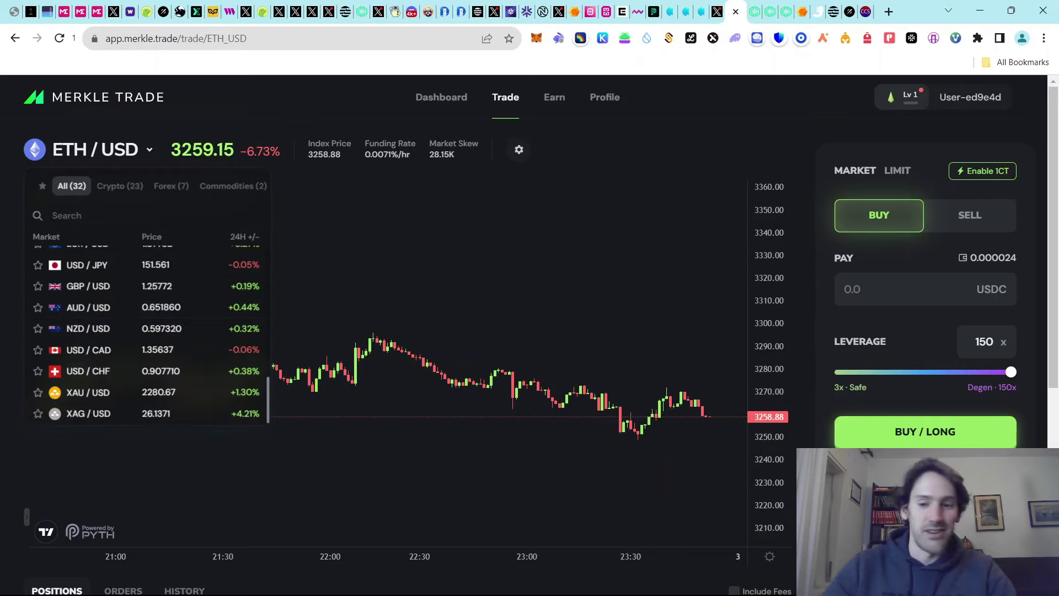
pyautogui.scroll(-2, 283, 479)
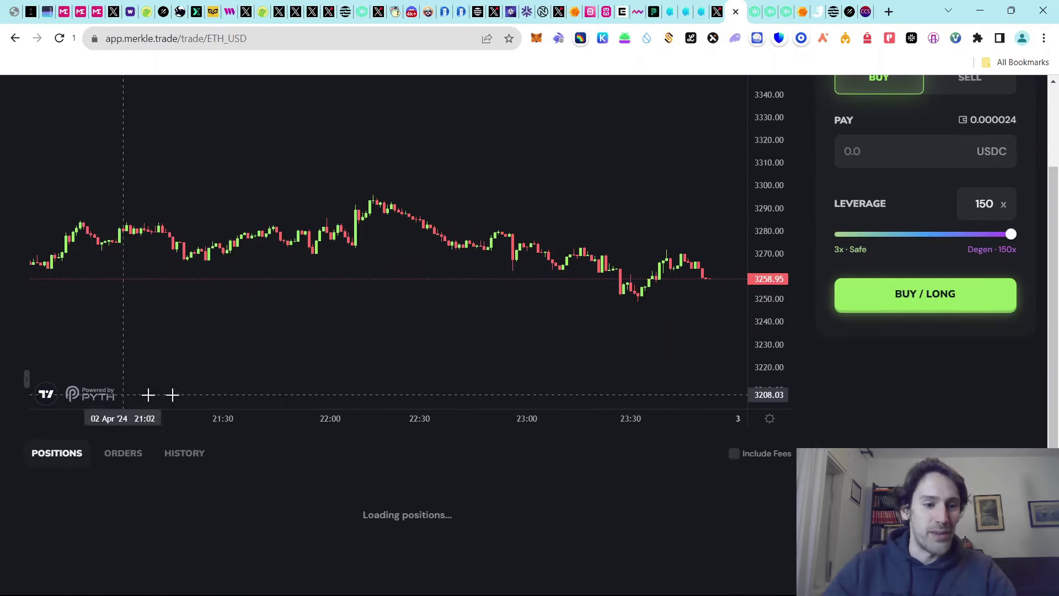
pyautogui.scroll(2, 935, 442)
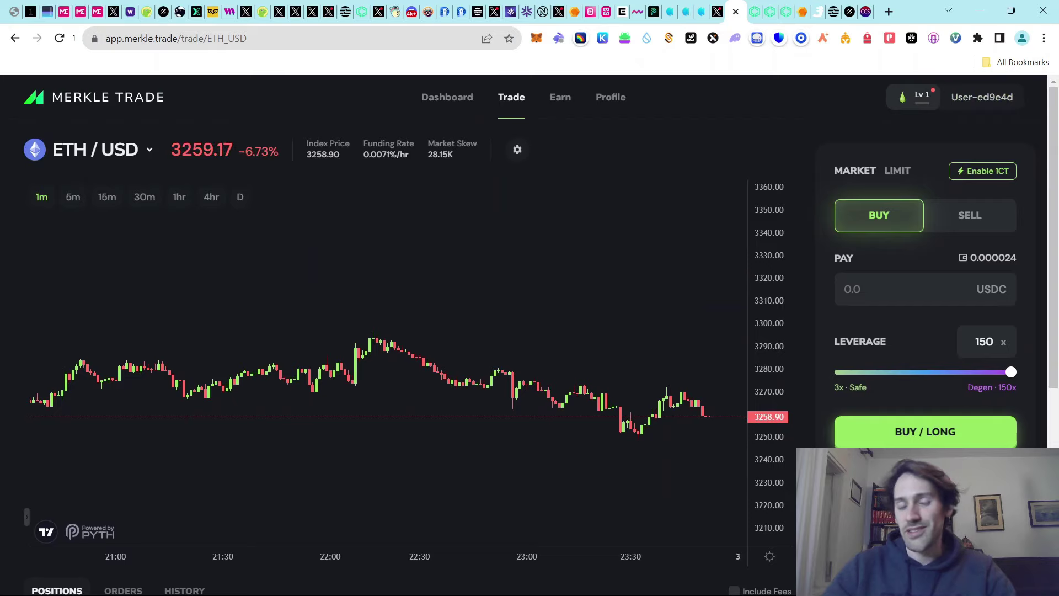
# Read through Merkle Trade's MKLP vault on the Earn page, then move to Cellana's homepage
pyautogui.click(562, 102)
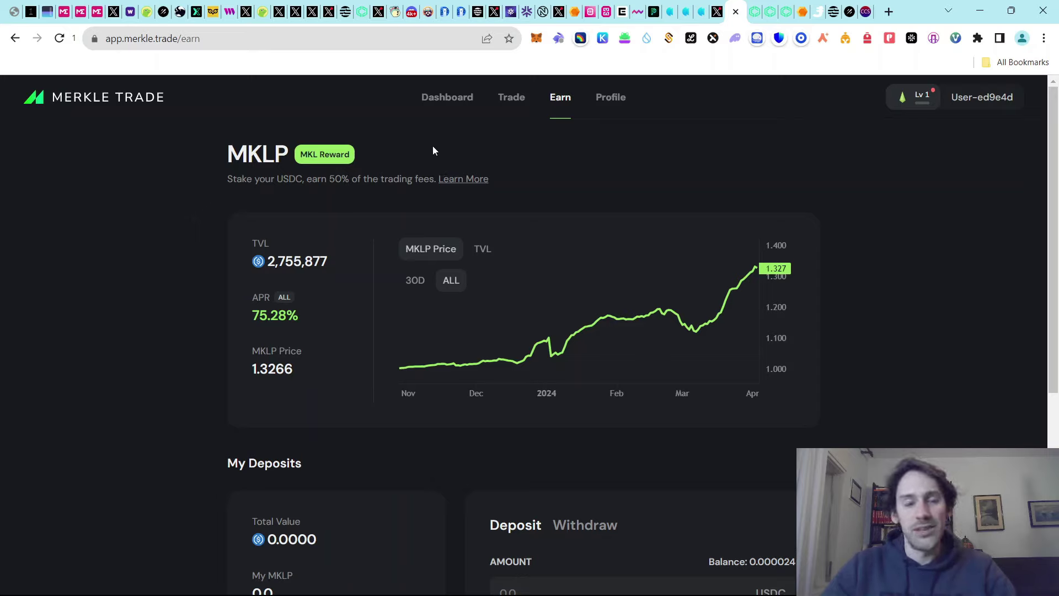
pyautogui.scroll(-1, 935, 329)
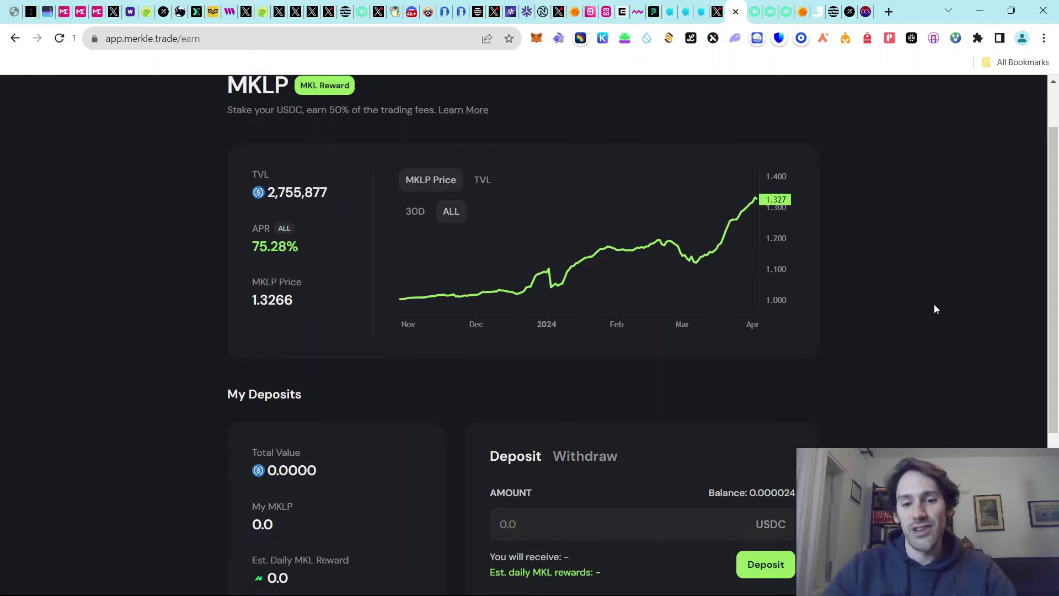
pyautogui.scroll(1, 936, 306)
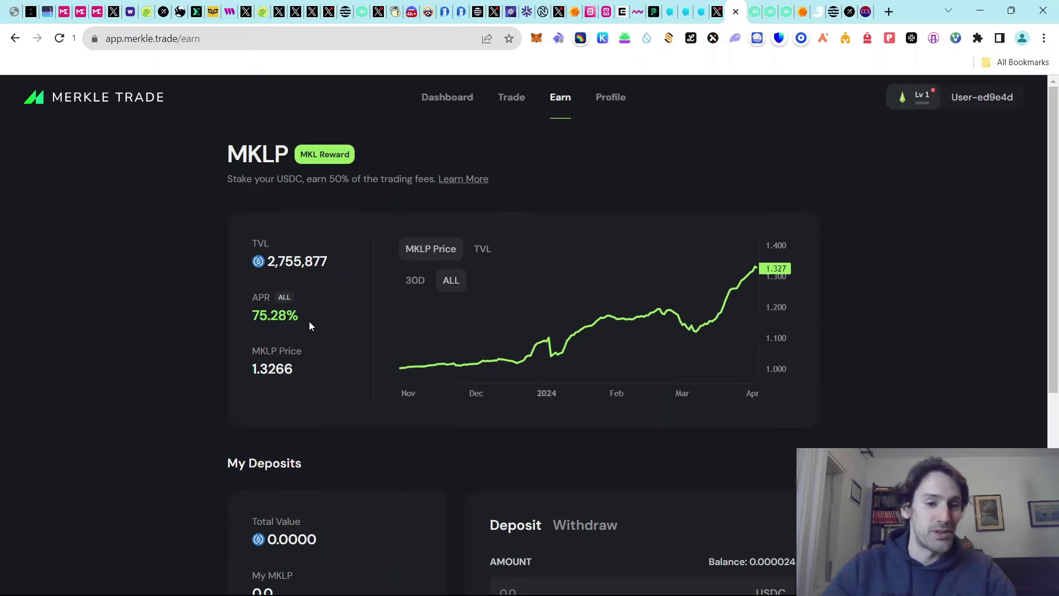
pyautogui.scroll(-2, 959, 364)
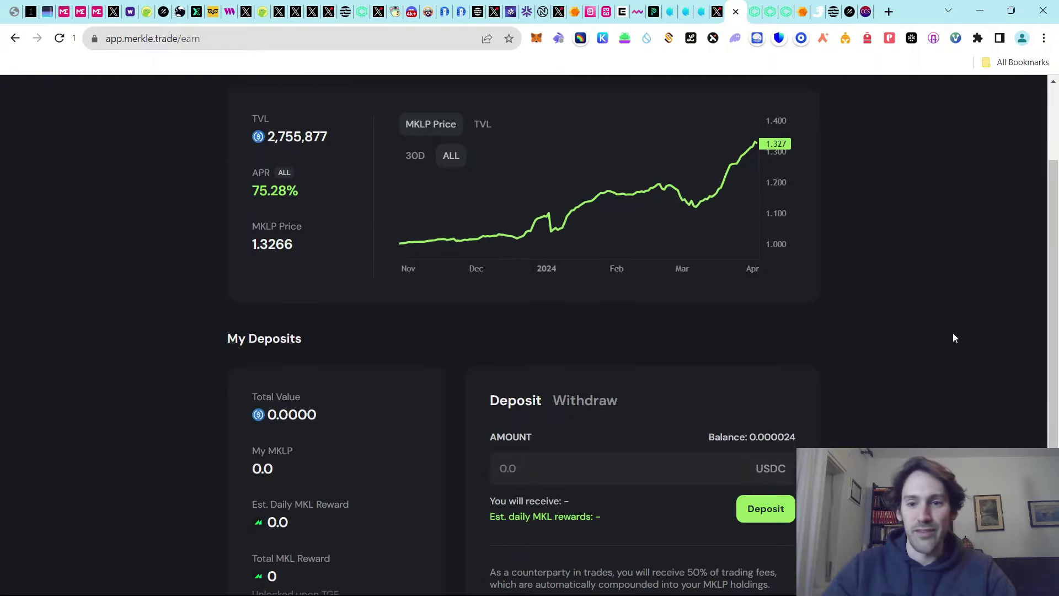
pyautogui.scroll(-2, 949, 330)
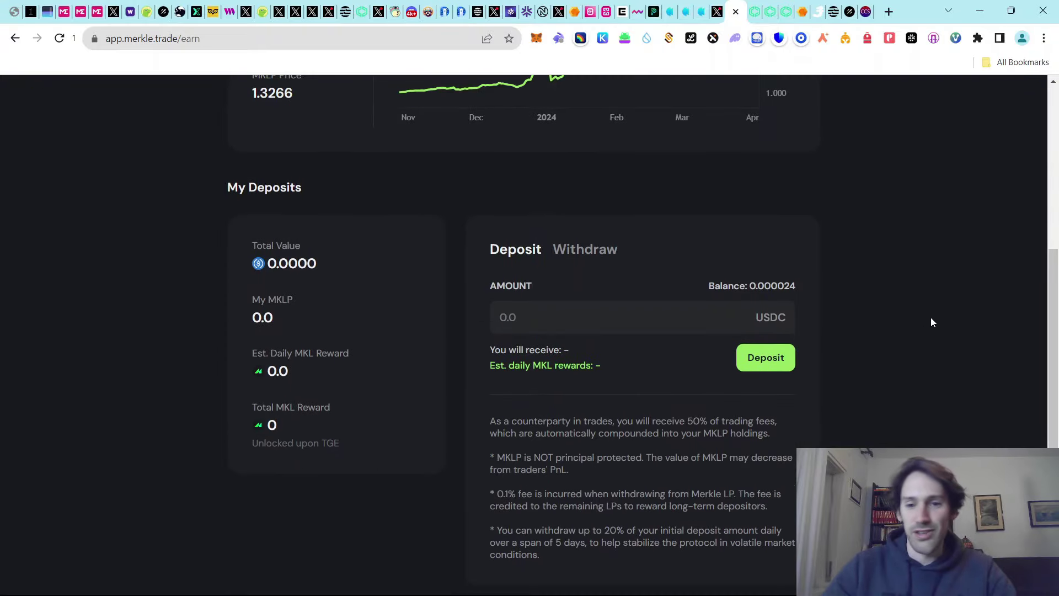
pyautogui.scroll(-1, 916, 339)
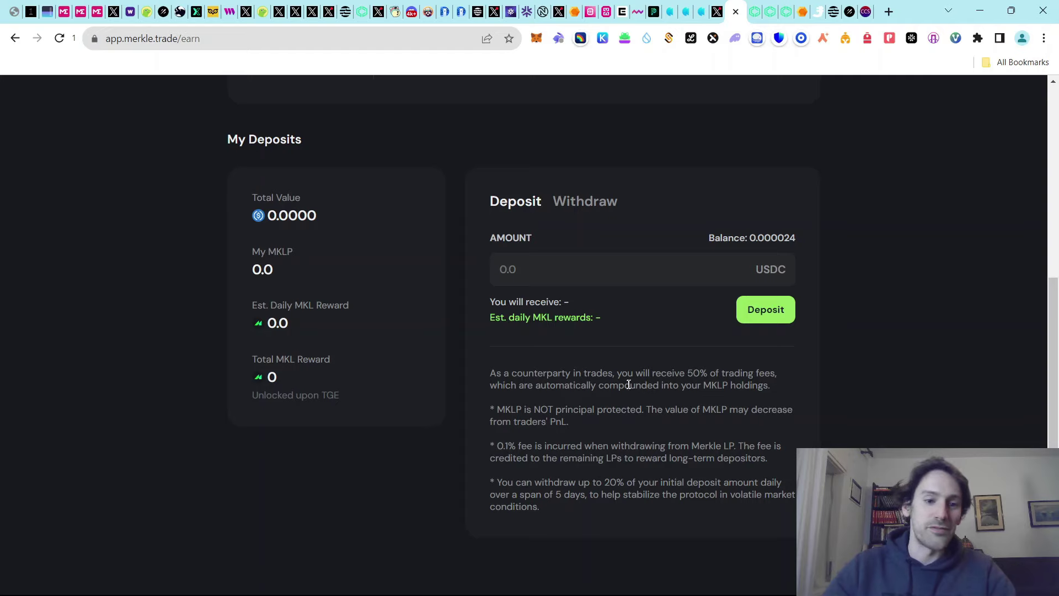
pyautogui.scroll(1, 629, 385)
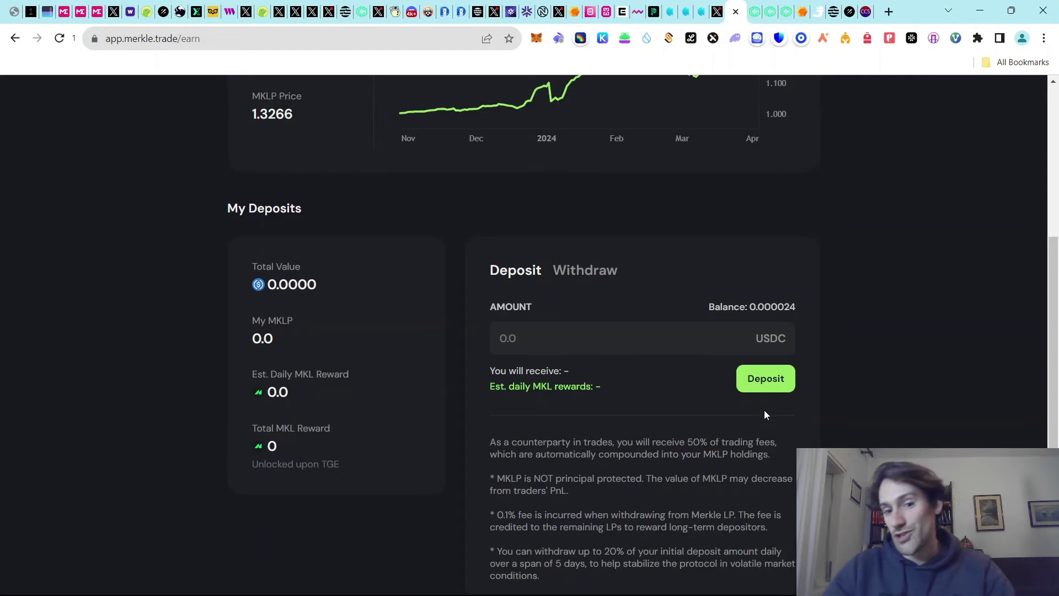
pyautogui.hotkey('ctrl', 'Tab')
pyautogui.hotkey('ctrl', 'Tab')
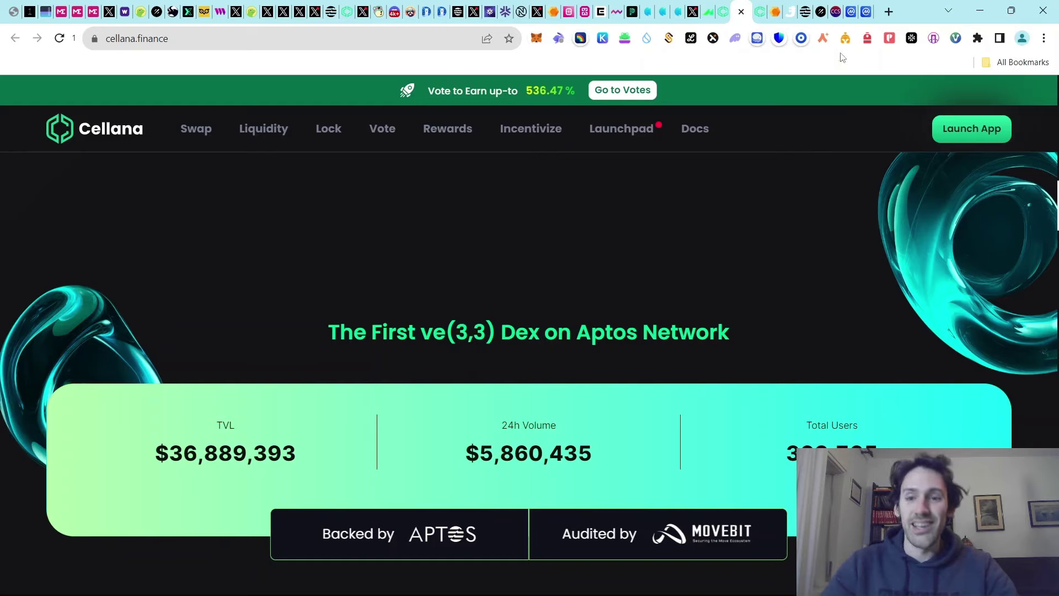
# View Velodrome Finance on CoinMarketCap, then Aerodrome Finance's AERO page ($1.44, $229.87M market cap)
pyautogui.click(851, 11)
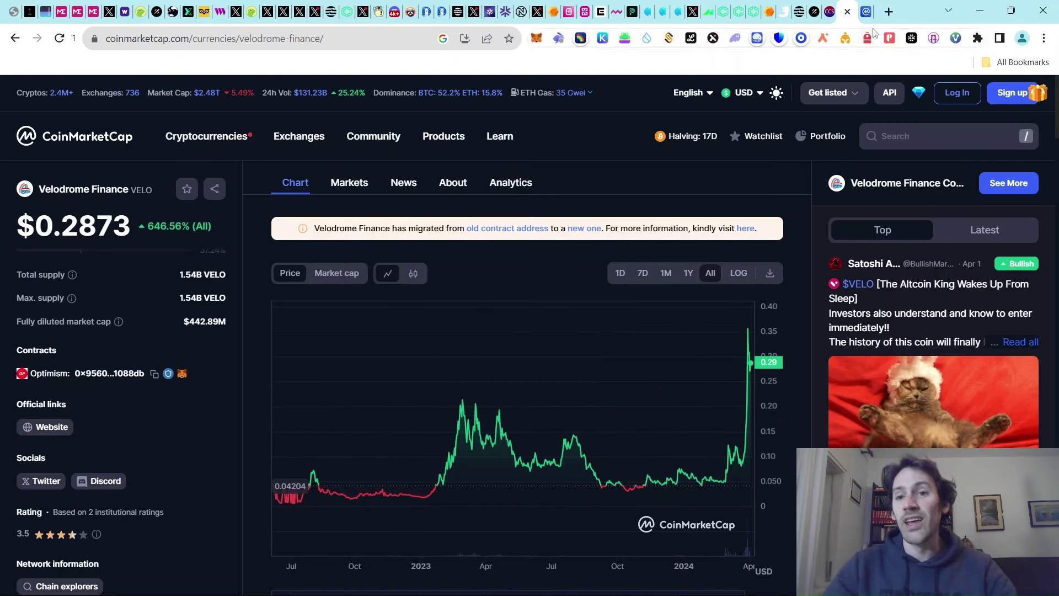
pyautogui.click(866, 11)
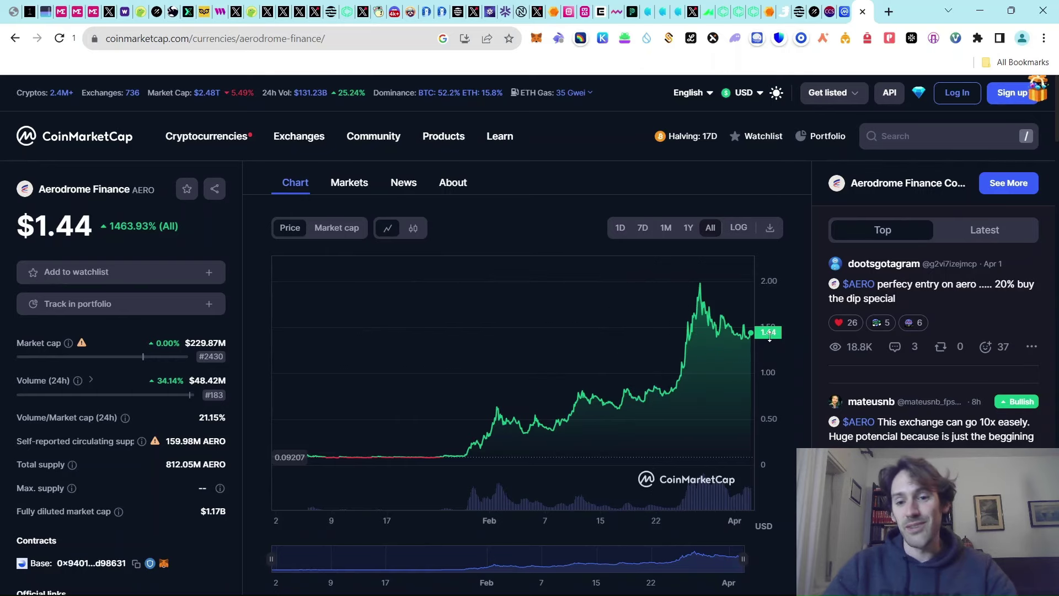
# Swap 0.2 APT for CELL on Cellana, approving in Martian wallet, leaving 34.67 CELL
pyautogui.click(726, 13)
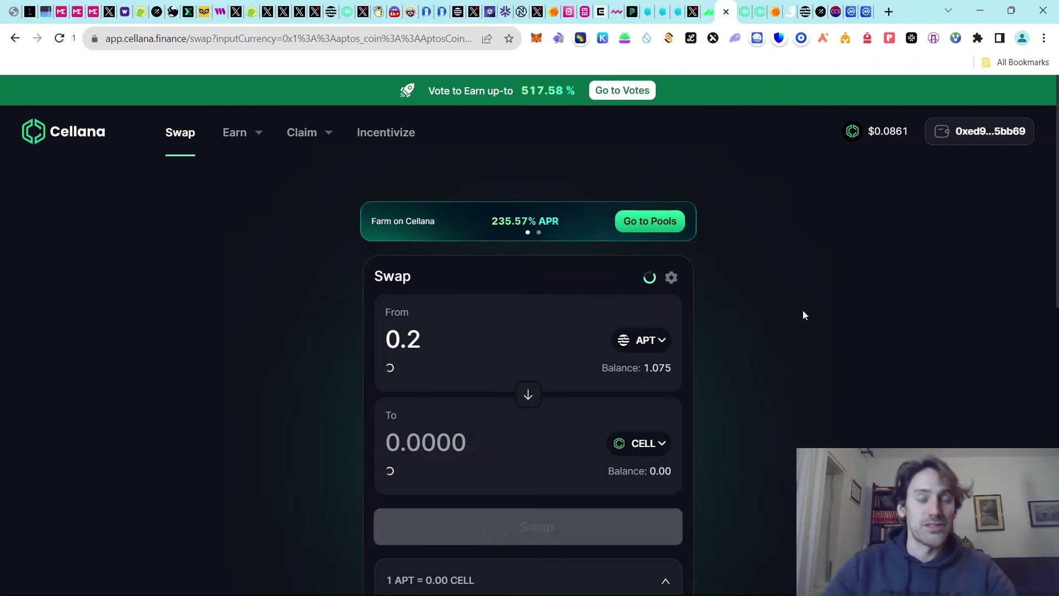
pyautogui.click(486, 339)
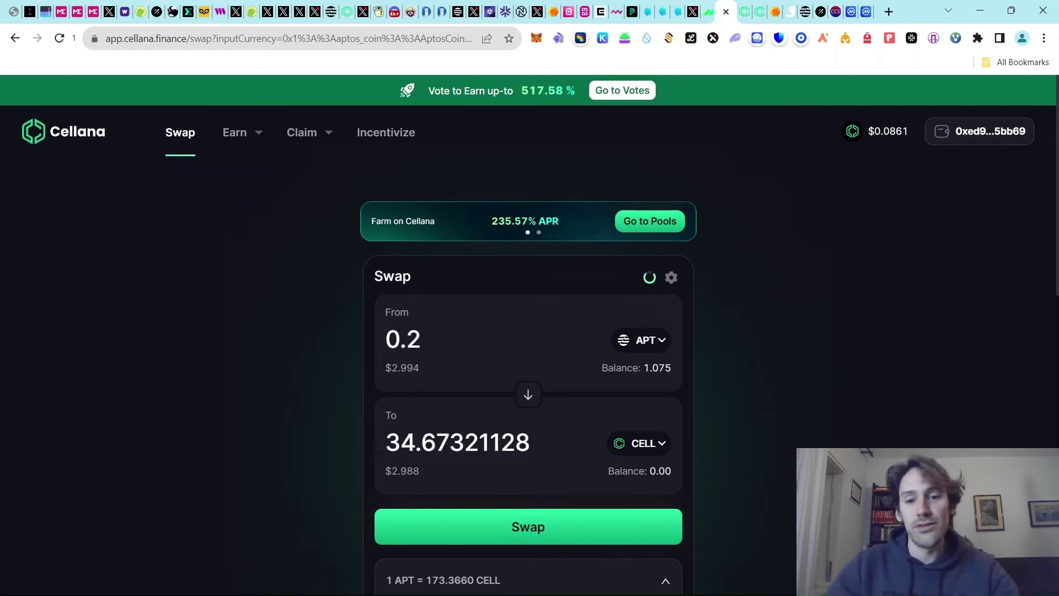
pyautogui.scroll(-1, 799, 421)
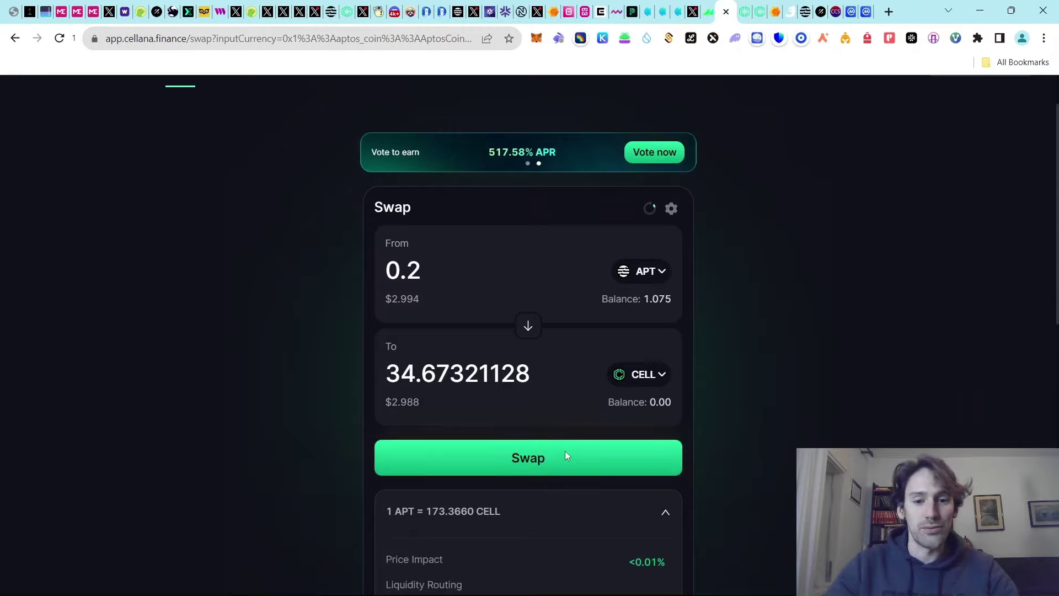
pyautogui.click(566, 455)
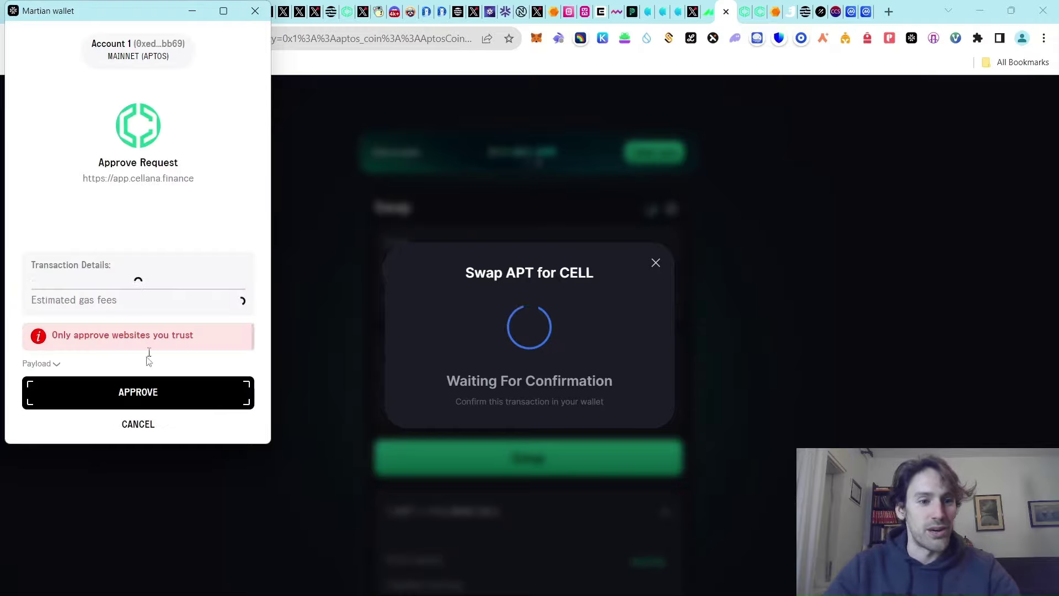
pyautogui.click(141, 392)
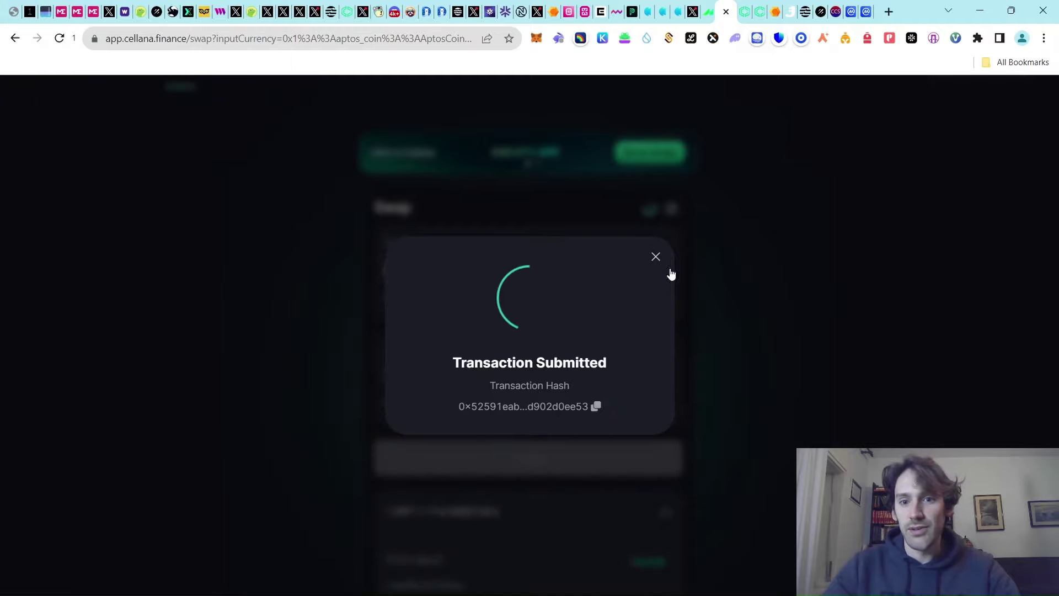
pyautogui.click(656, 259)
pyautogui.scroll(1, 789, 248)
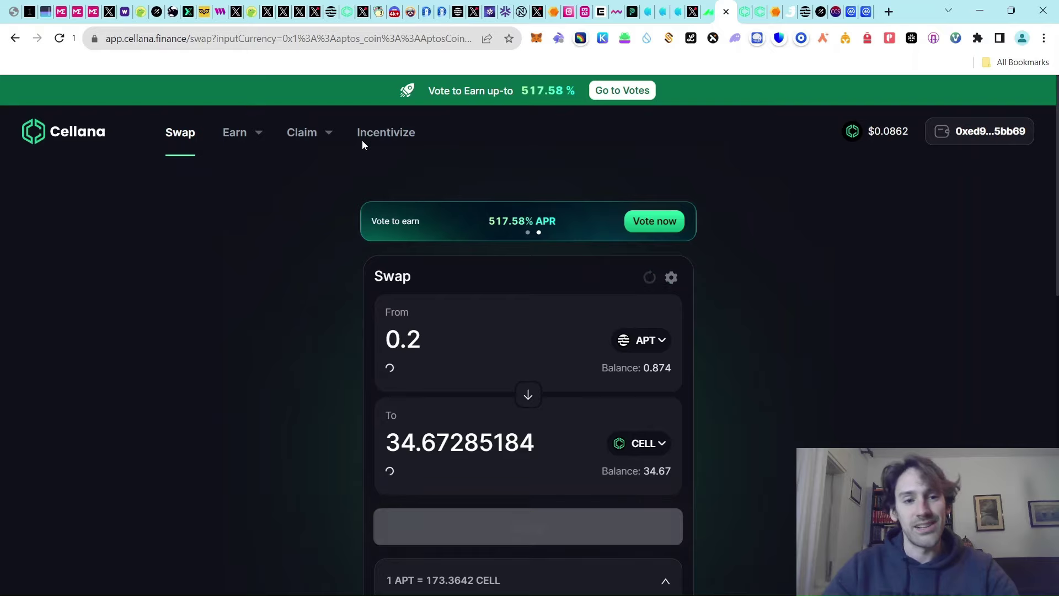
# On Cellana's veCELL & Voting page, start a new veNFT using the full 34.67 CELL balance
pyautogui.click(248, 139)
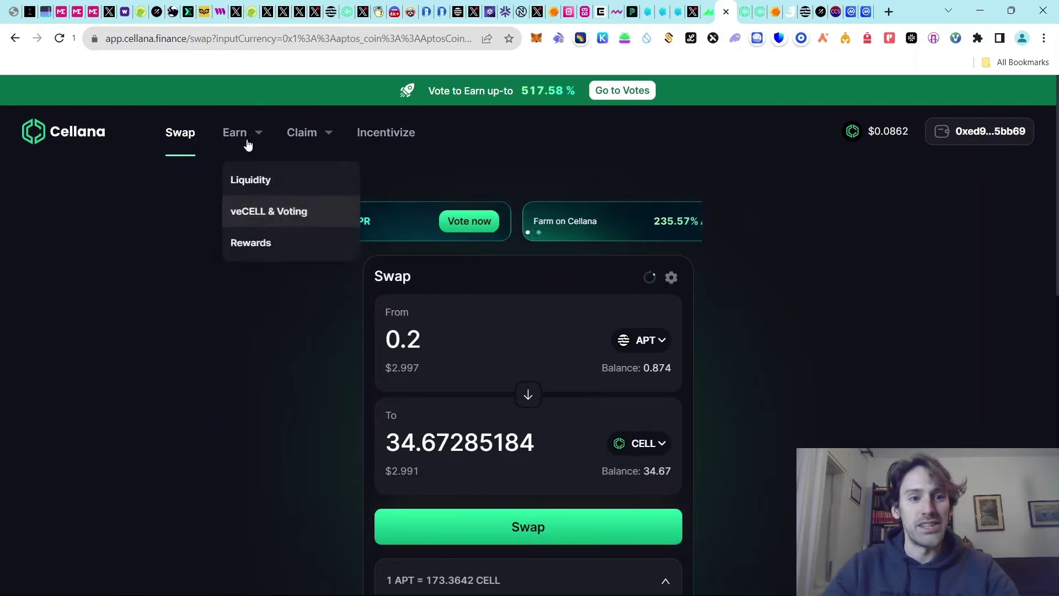
pyautogui.click(264, 213)
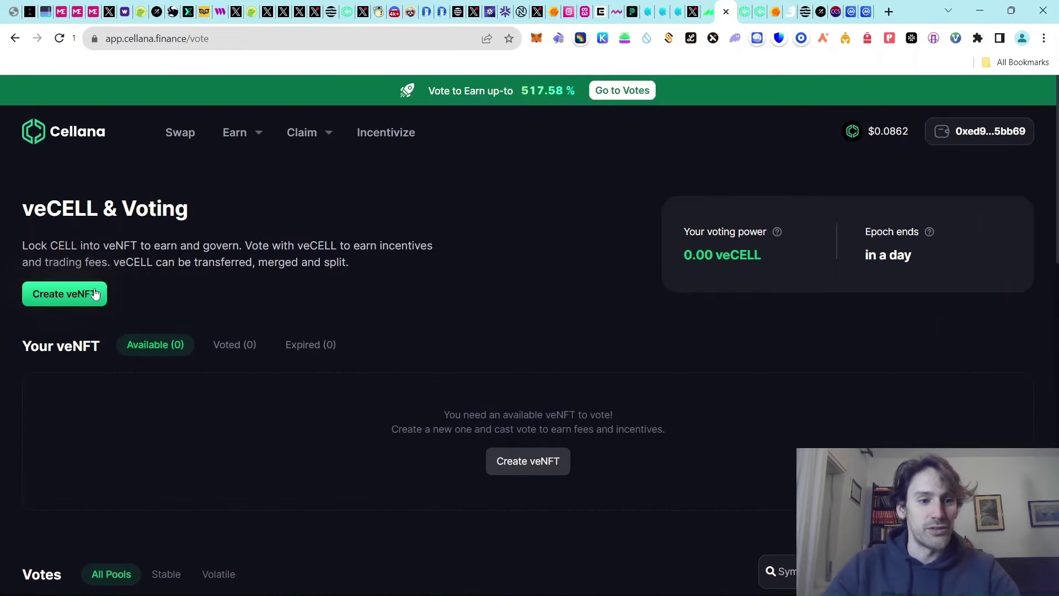
pyautogui.click(64, 293)
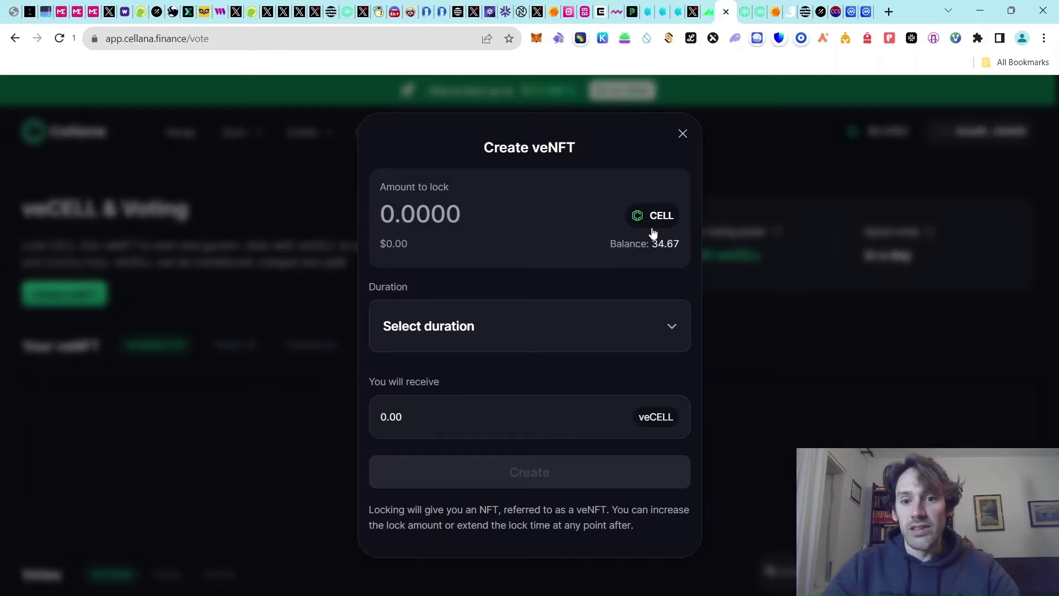
pyautogui.click(659, 247)
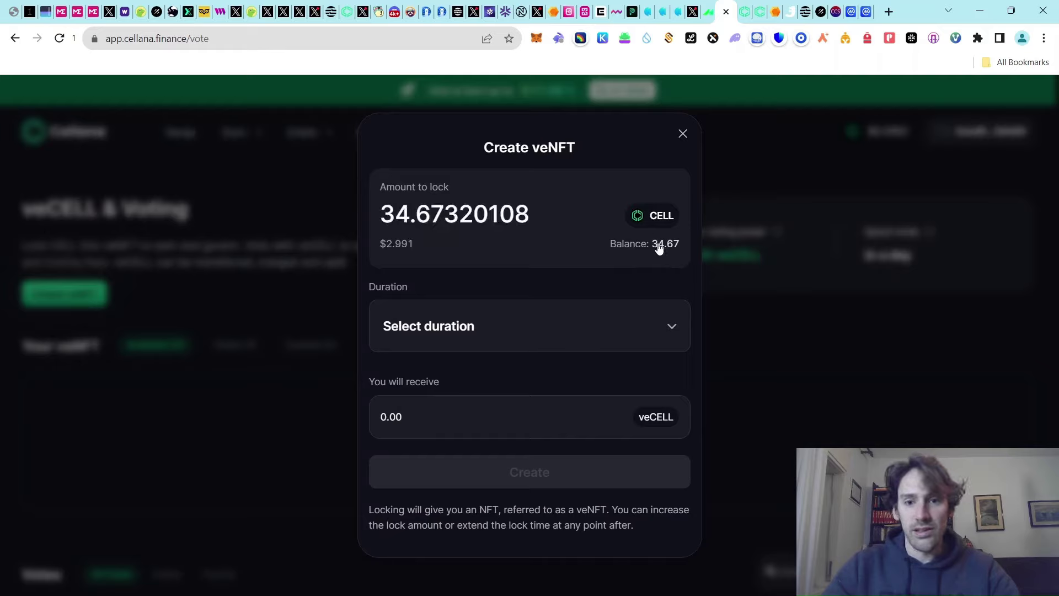
# Set a 2-year lock expiring Mar 26th 2026, then create and approve the veNFT
pyautogui.click(668, 326)
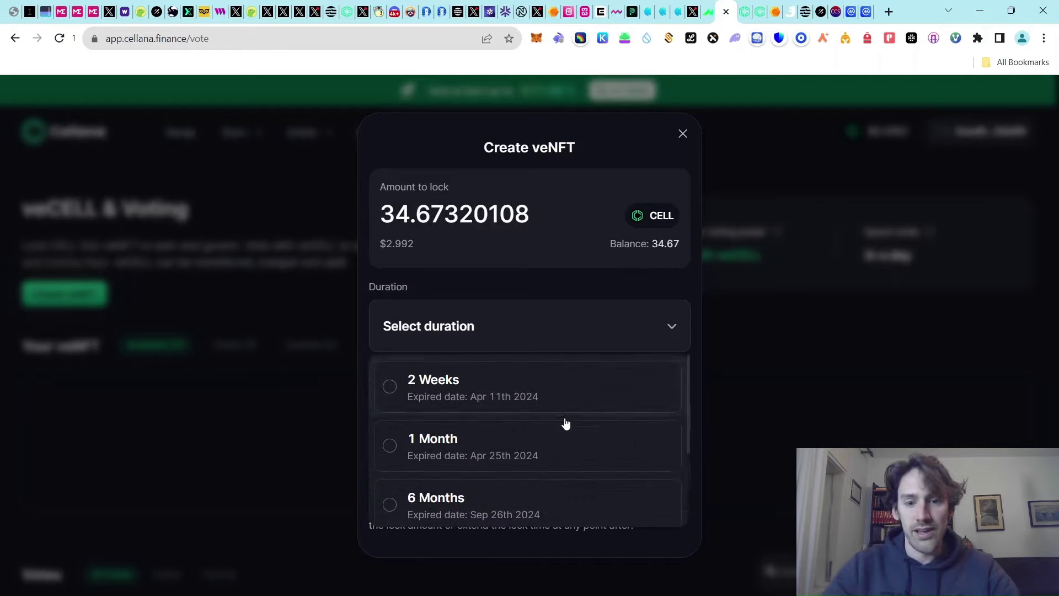
pyautogui.scroll(-2, 560, 421)
pyautogui.click(390, 496)
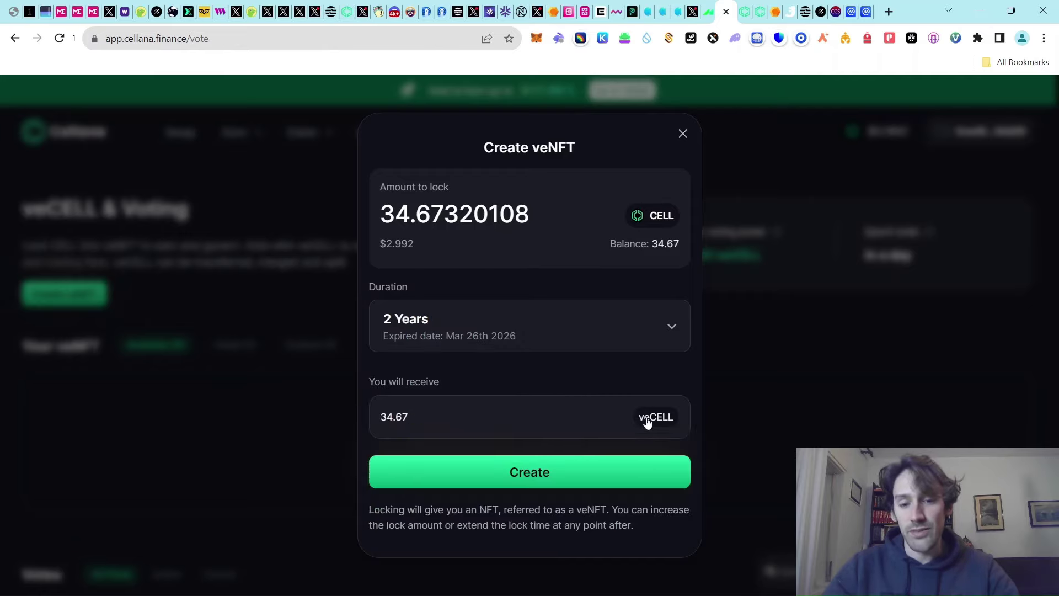
pyautogui.click(666, 336)
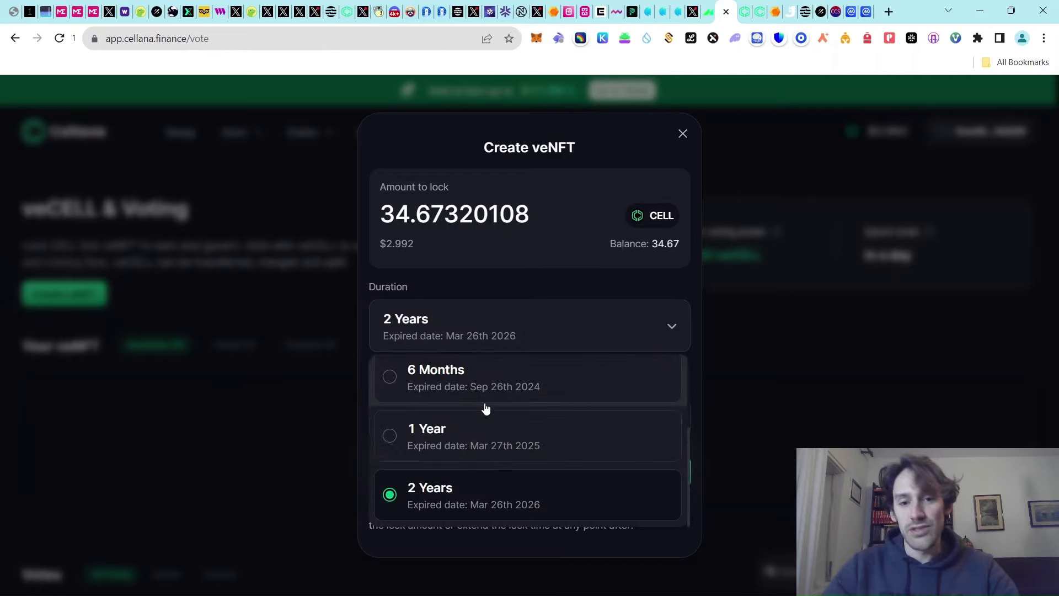
pyautogui.click(466, 379)
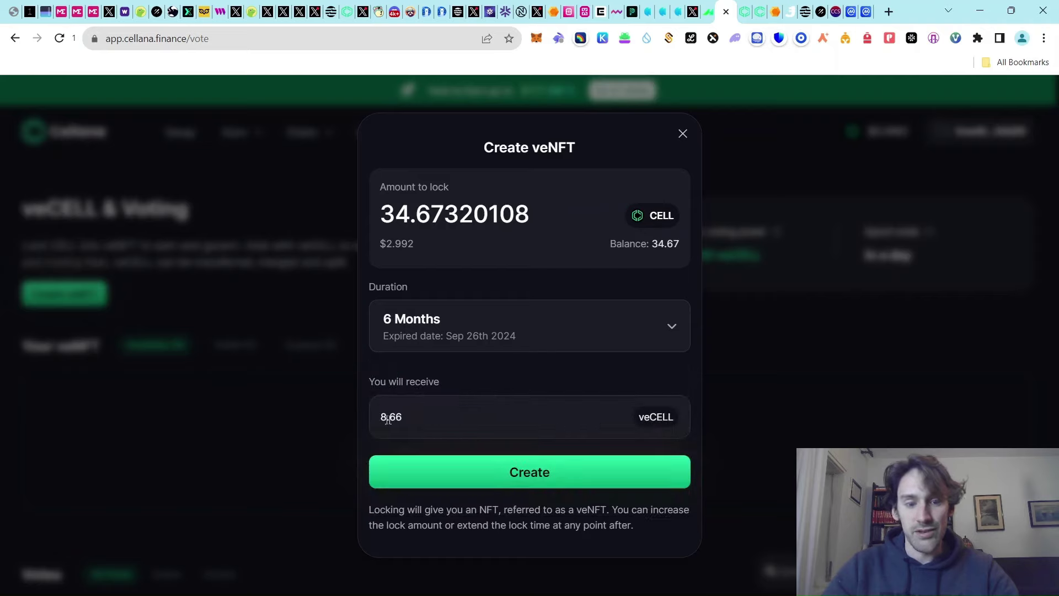
pyautogui.click(658, 330)
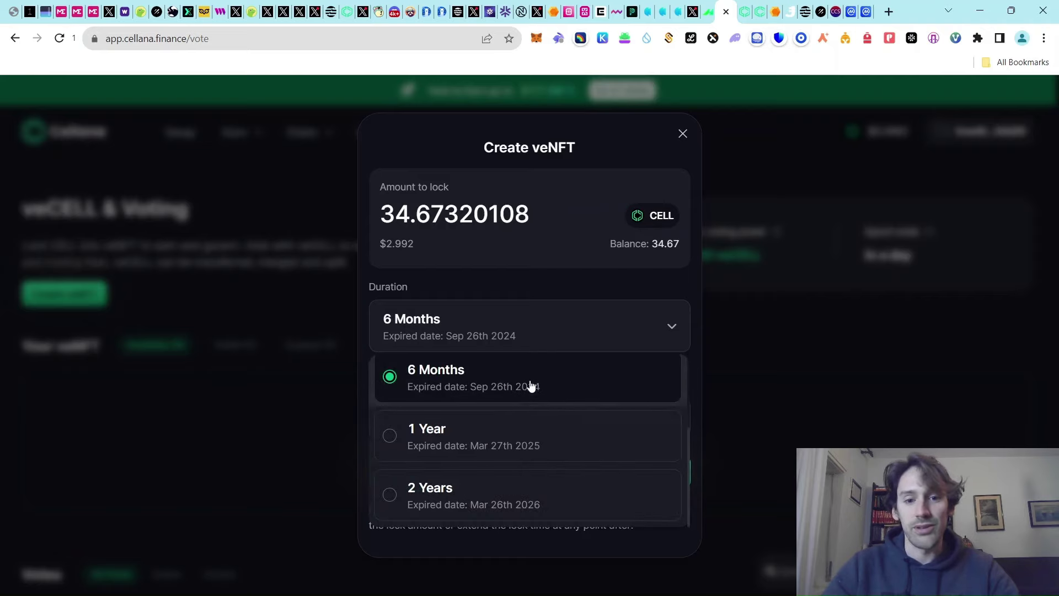
pyautogui.click(402, 499)
pyautogui.click(518, 472)
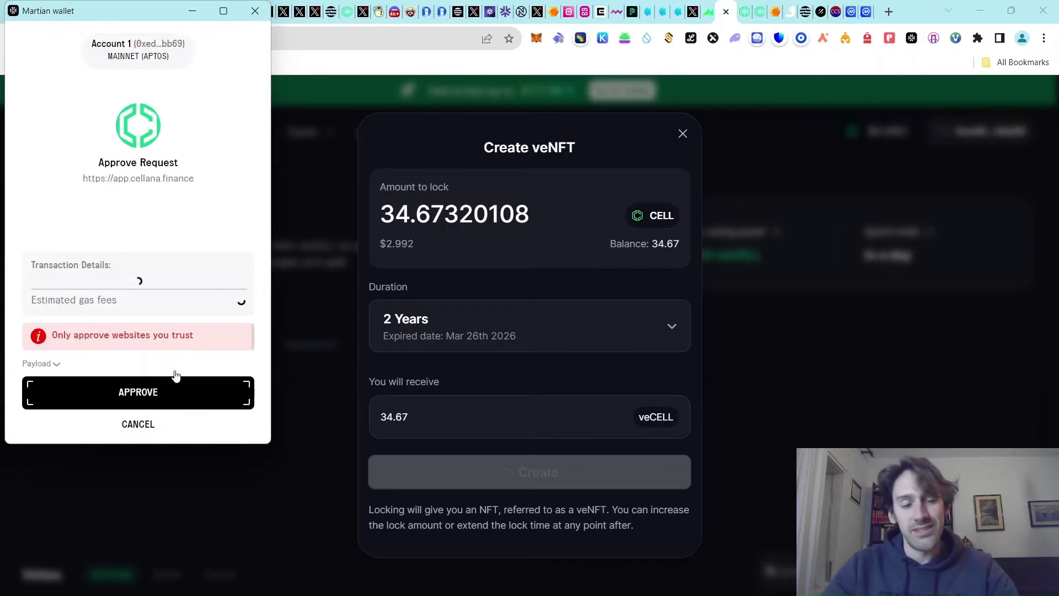
pyautogui.click(178, 388)
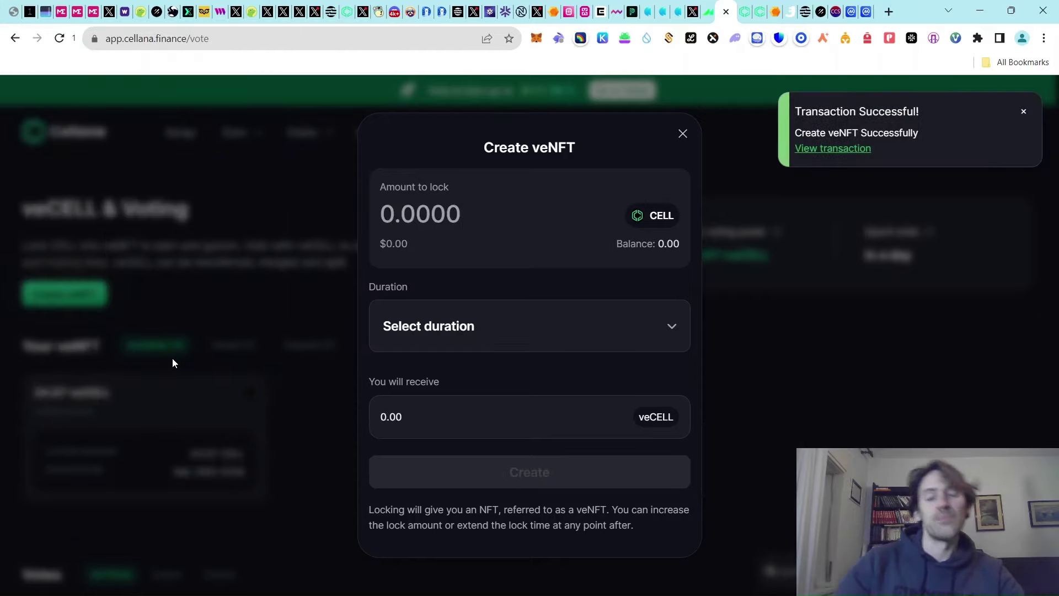
# Close the create veNFT dialog and look through the list of voting pools
pyautogui.click(232, 296)
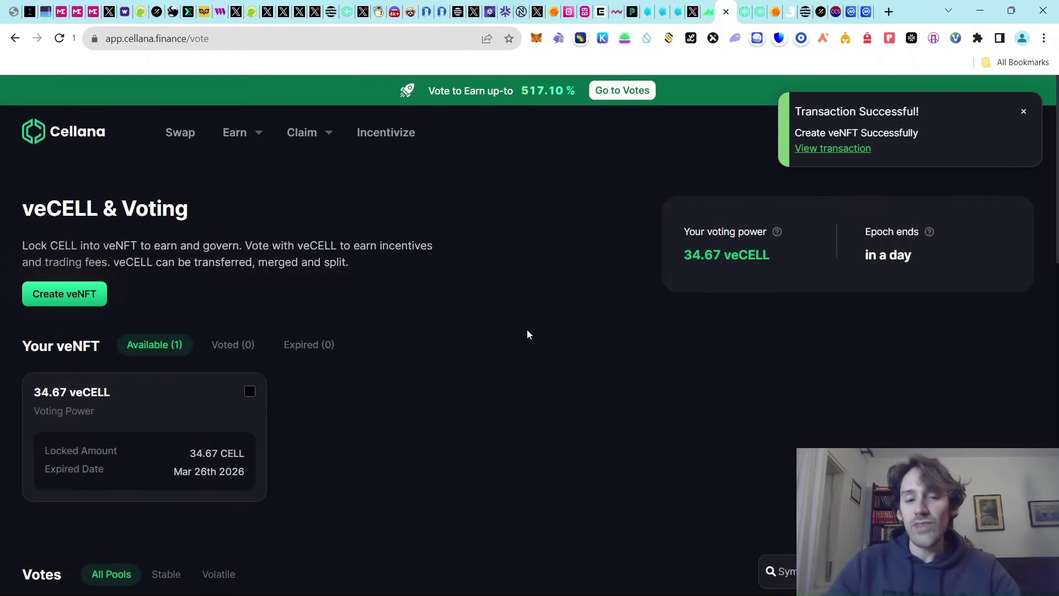
pyautogui.scroll(-1, 526, 331)
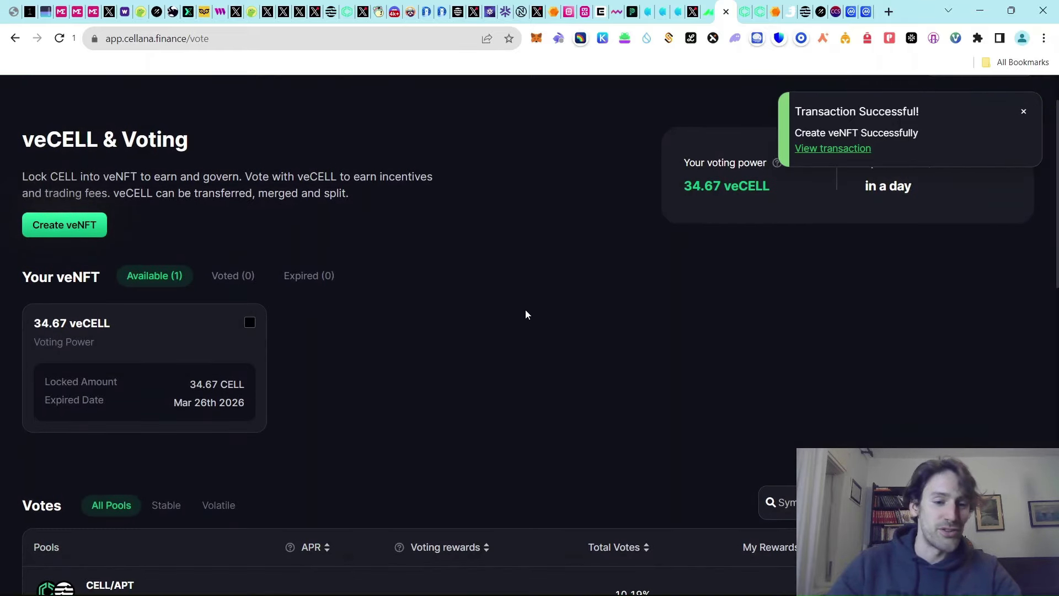
pyautogui.scroll(-2, 528, 303)
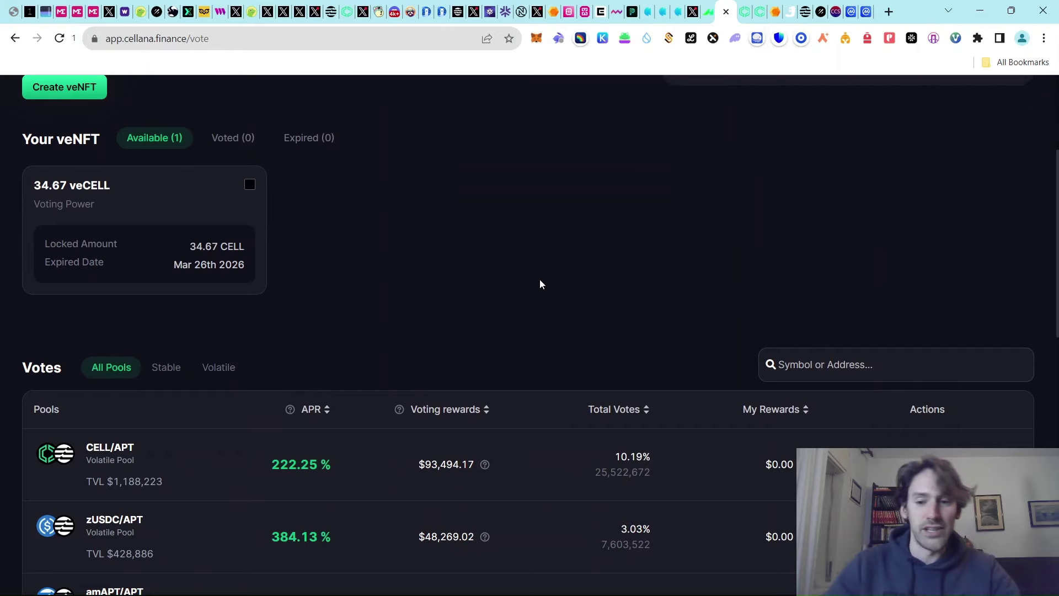
pyautogui.scroll(-1, 538, 273)
pyautogui.scroll(2, 552, 256)
pyautogui.scroll(-1, 466, 306)
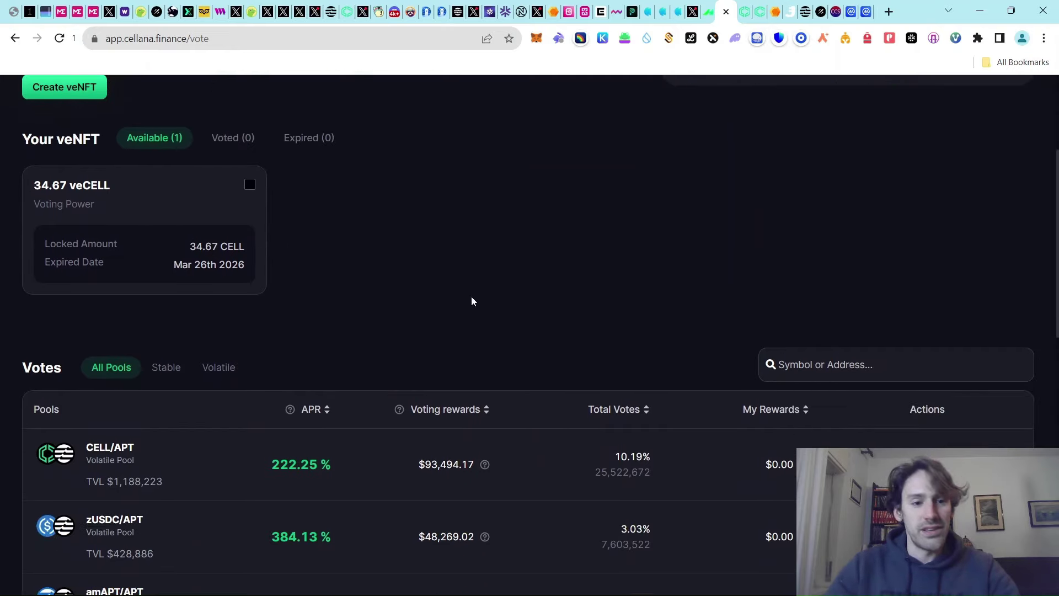
pyautogui.scroll(-3, 605, 299)
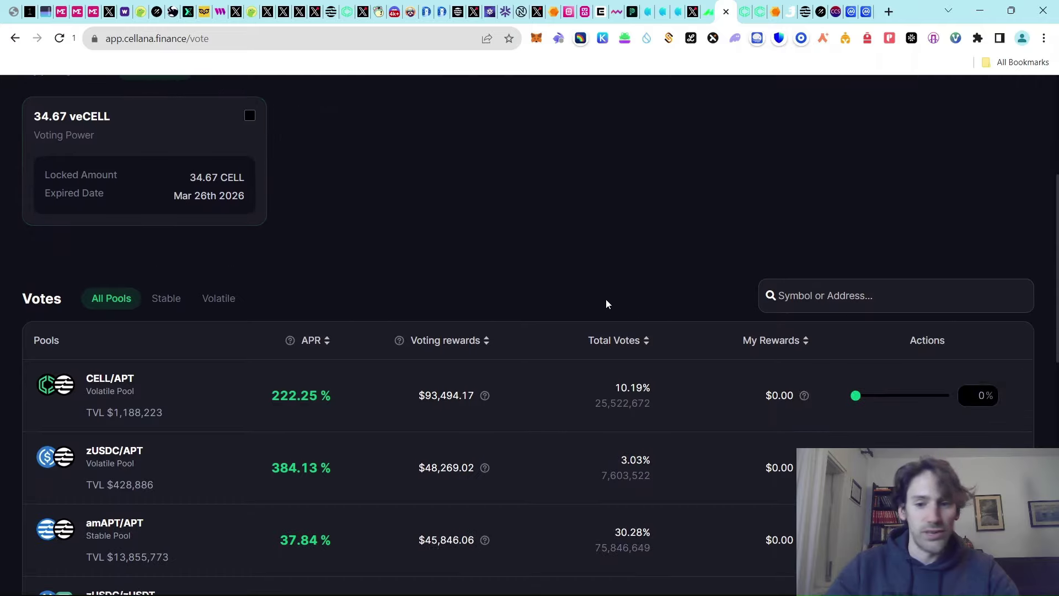
pyautogui.scroll(6, 386, 257)
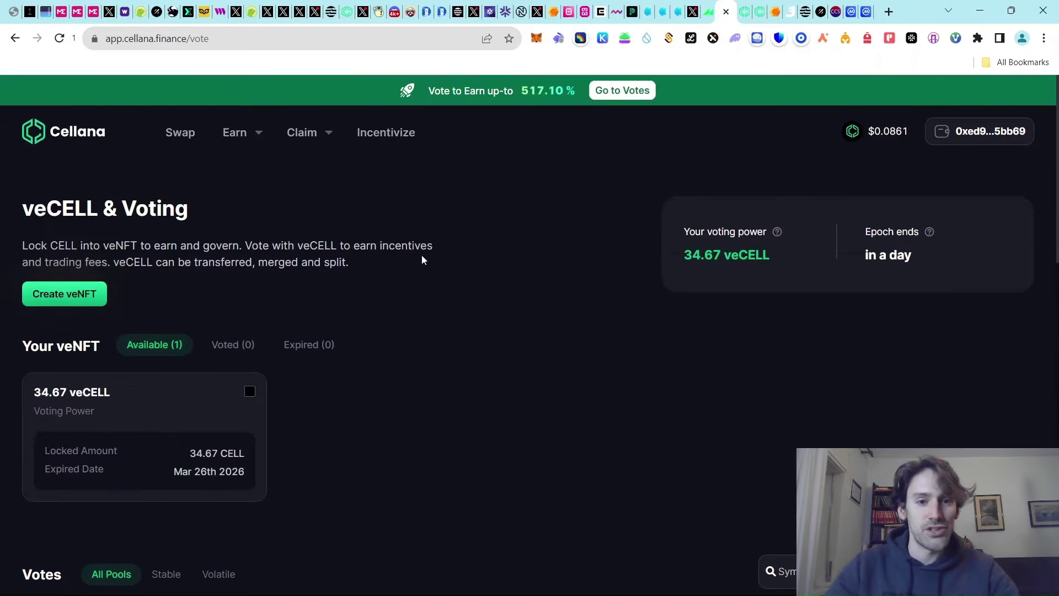
pyautogui.scroll(-6, 584, 230)
pyautogui.scroll(6, 570, 236)
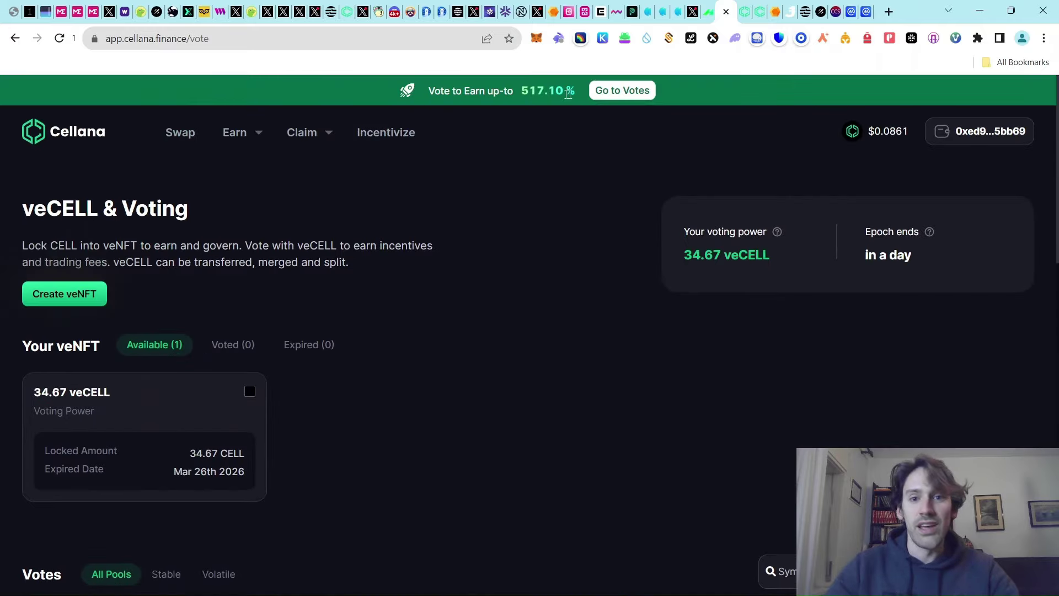
pyautogui.scroll(-6, 503, 250)
# Sort the pools by APR, highest first, bringing stAPT/zUSDC (517.43% APR) to the top
pyautogui.click(328, 211)
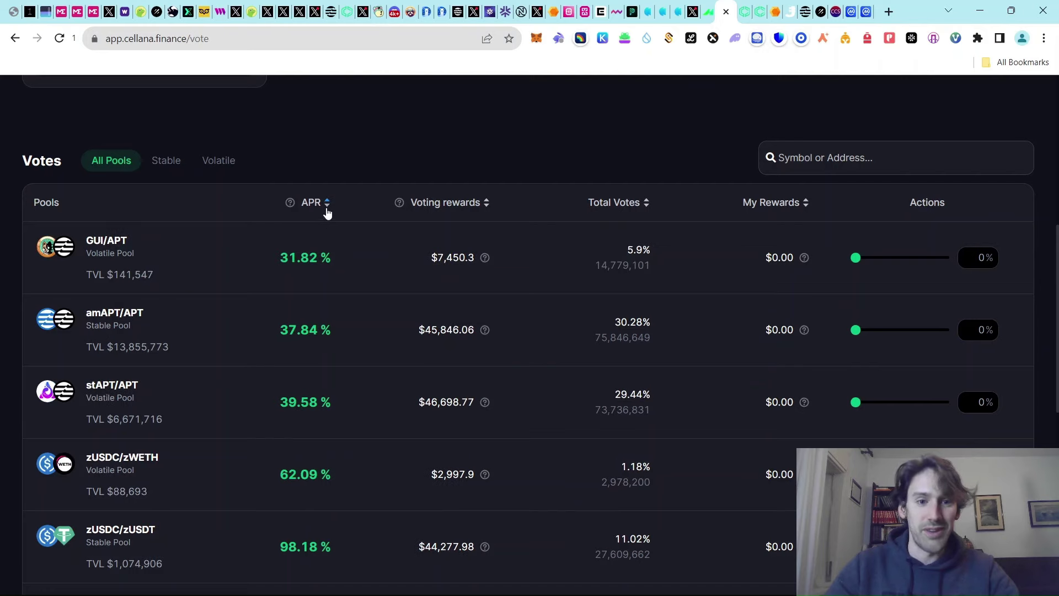
pyautogui.click(327, 211)
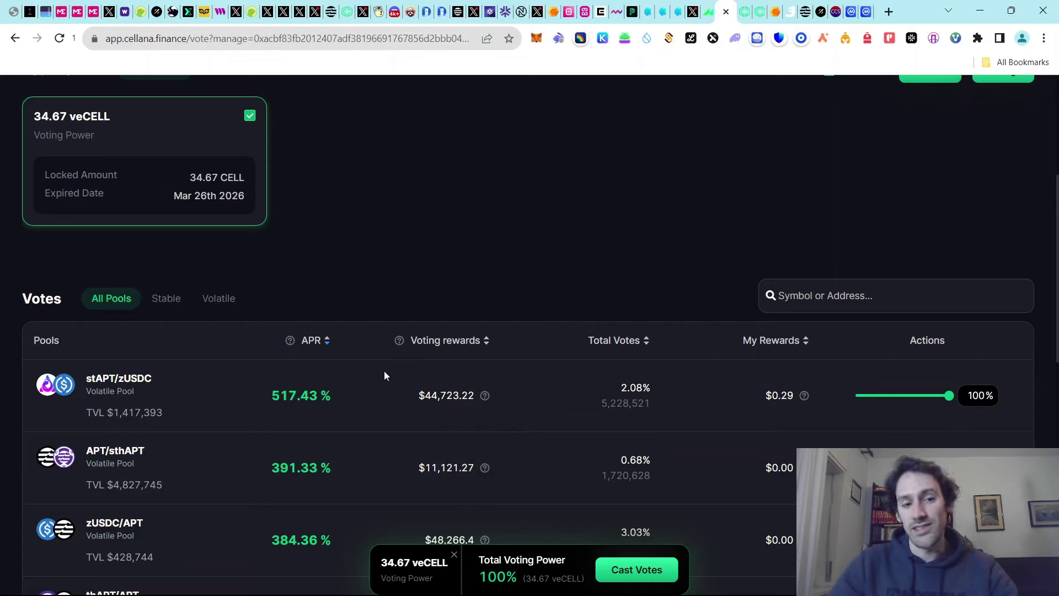
pyautogui.moveTo(484, 402)
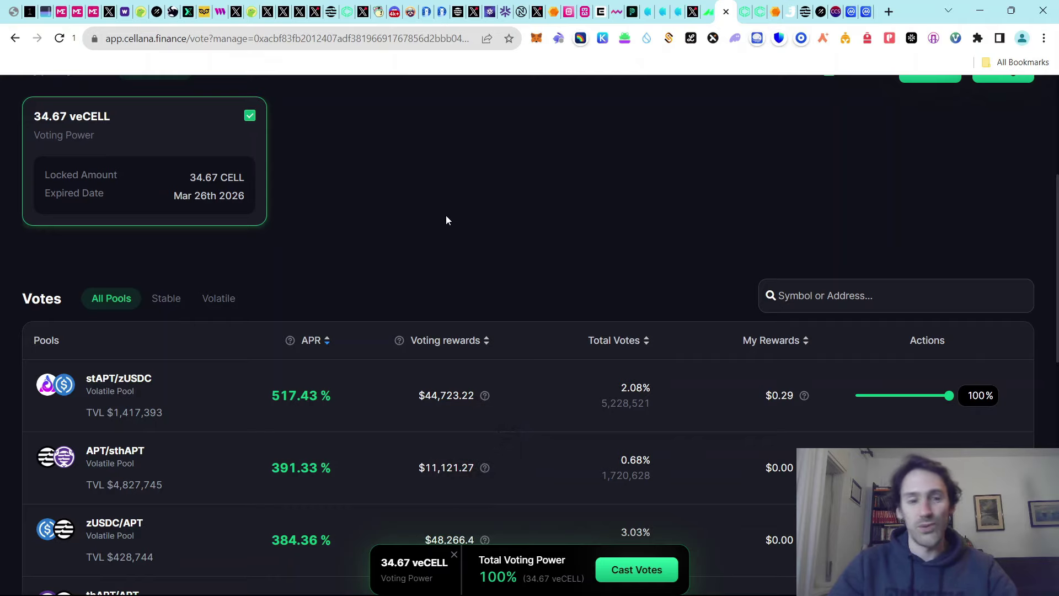
pyautogui.scroll(1, 436, 215)
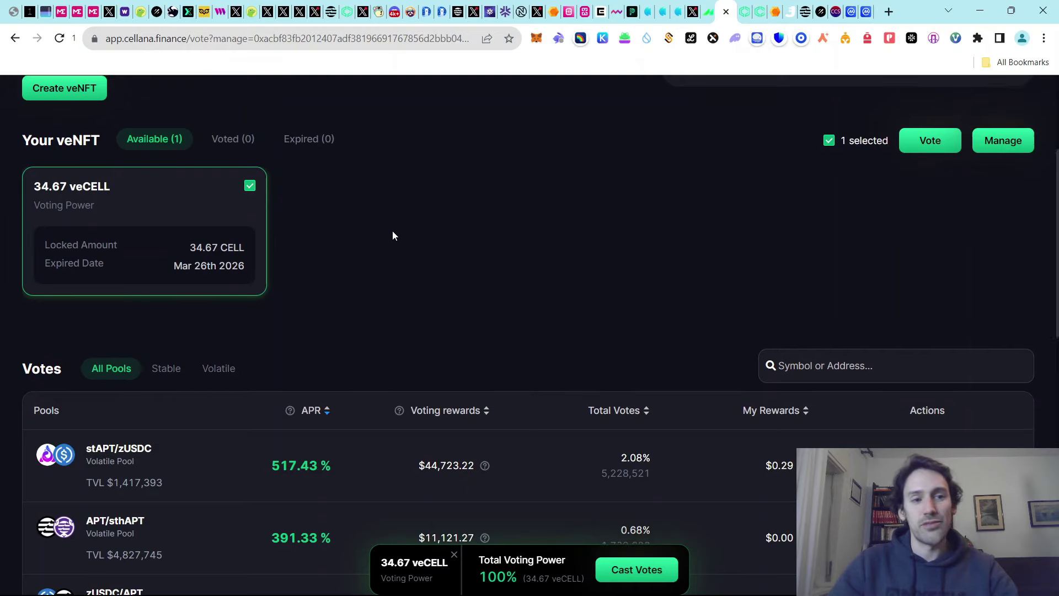
# Try splitting votes between APT/sthAPT and stAPT/zUSDC, then return stAPT/zUSDC to 100%
pyautogui.scroll(1, 420, 259)
pyautogui.scroll(-1, 331, 248)
pyautogui.scroll(-1, 634, 287)
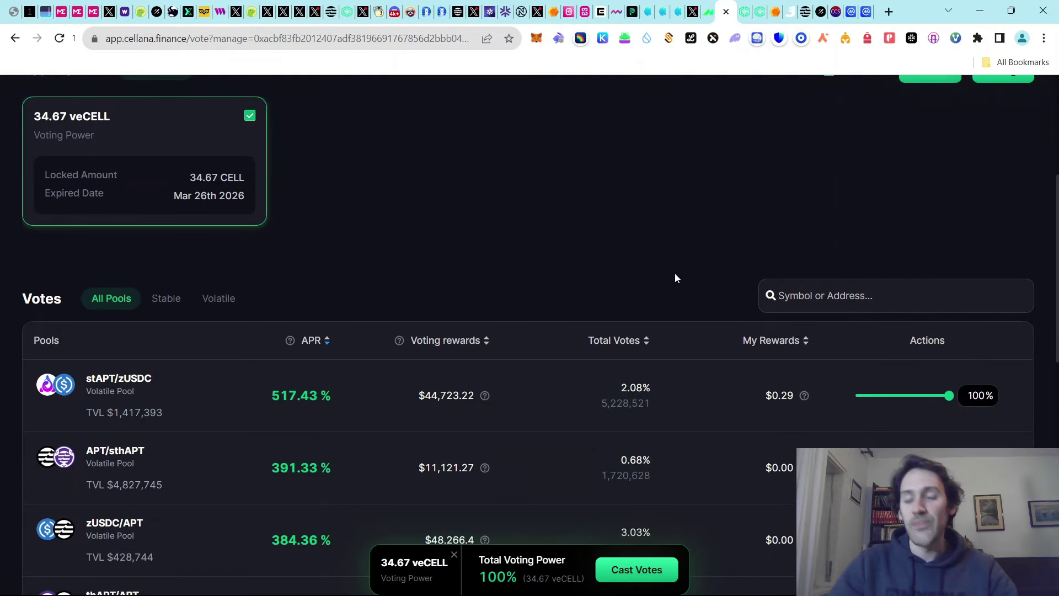
pyautogui.moveTo(917, 397); pyautogui.dragTo(950, 395)
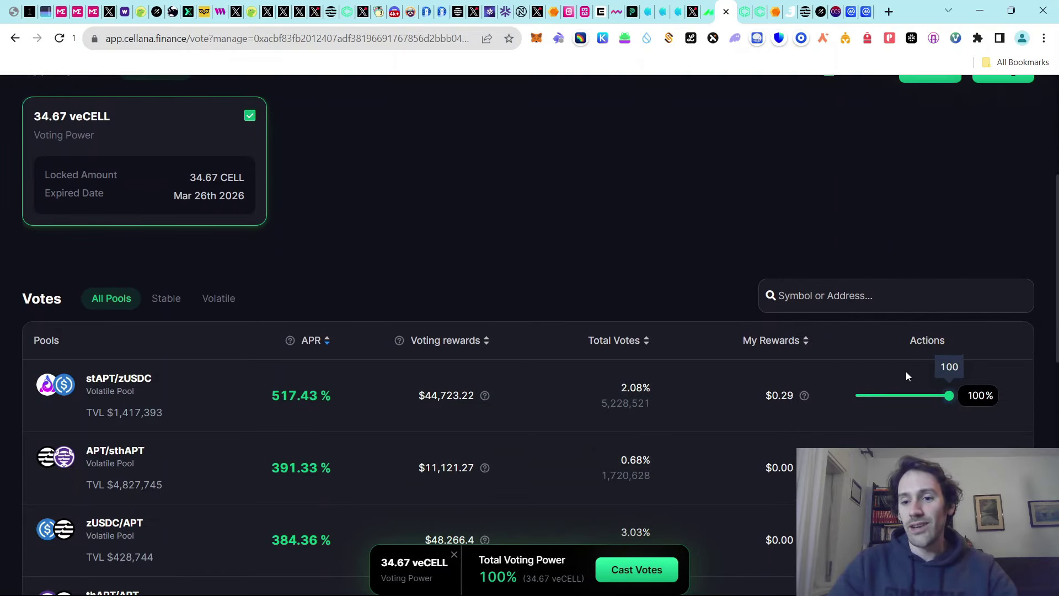
pyautogui.scroll(-1, 905, 372)
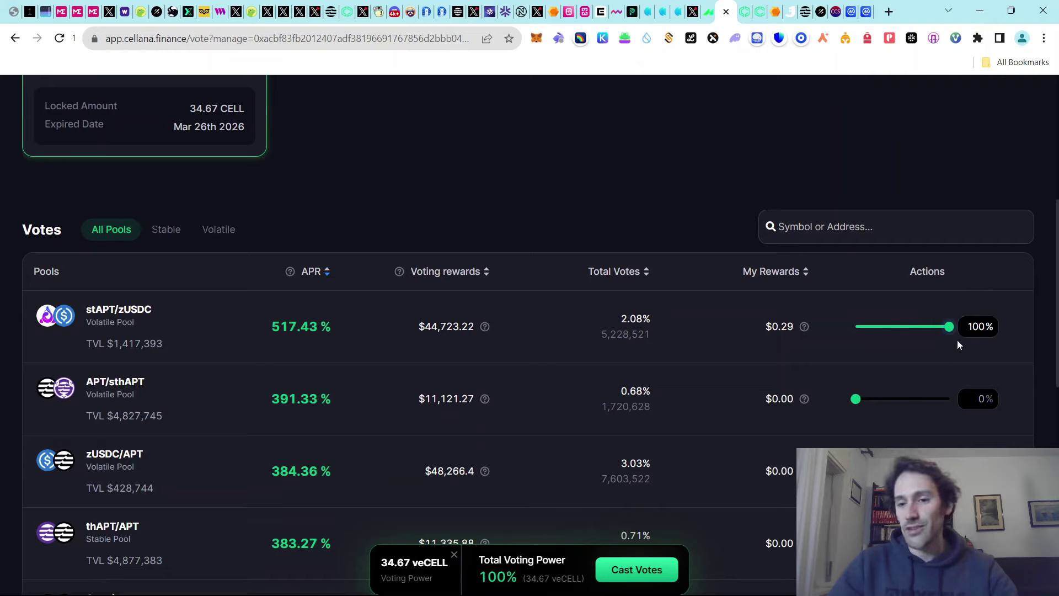
pyautogui.moveTo(857, 399); pyautogui.dragTo(898, 401)
pyautogui.moveTo(950, 328); pyautogui.dragTo(909, 327)
pyautogui.moveTo(857, 470)
pyautogui.mouseDown()
pyautogui.moveTo(878, 470)
pyautogui.moveTo(856, 470)
pyautogui.mouseUp()
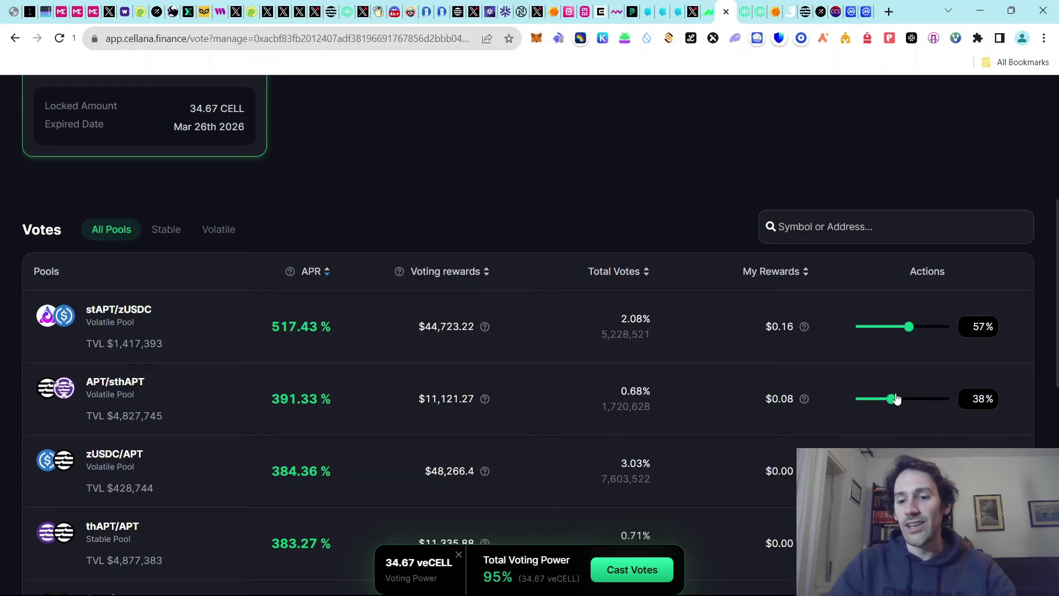
pyautogui.click(859, 400)
pyautogui.moveTo(909, 327); pyautogui.dragTo(987, 326)
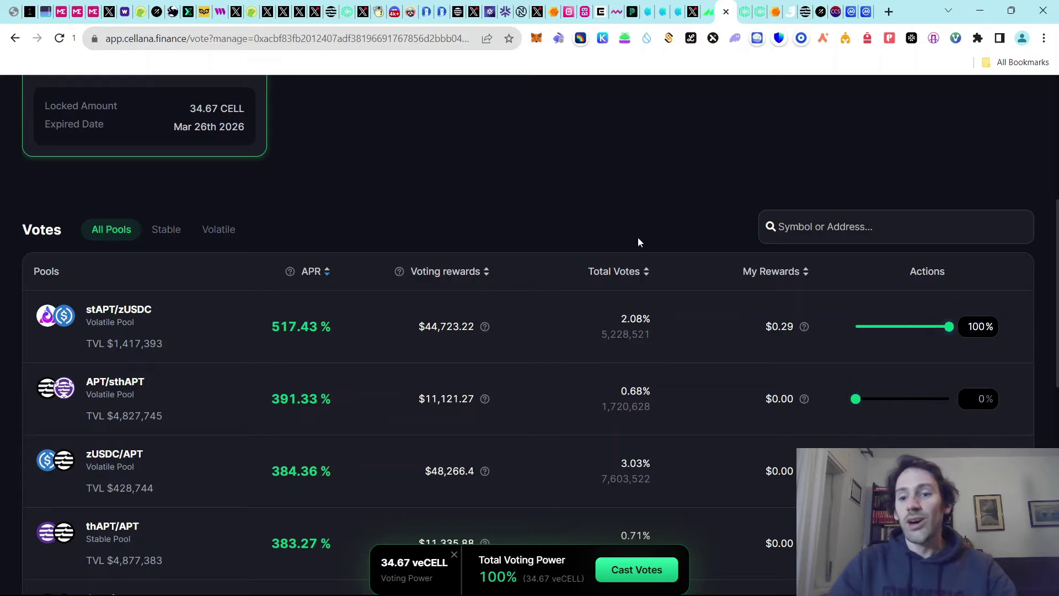
# Cast the 100% stAPT/zUSDC vote and dismiss the waiting-for-confirmation notice
pyautogui.click(636, 569)
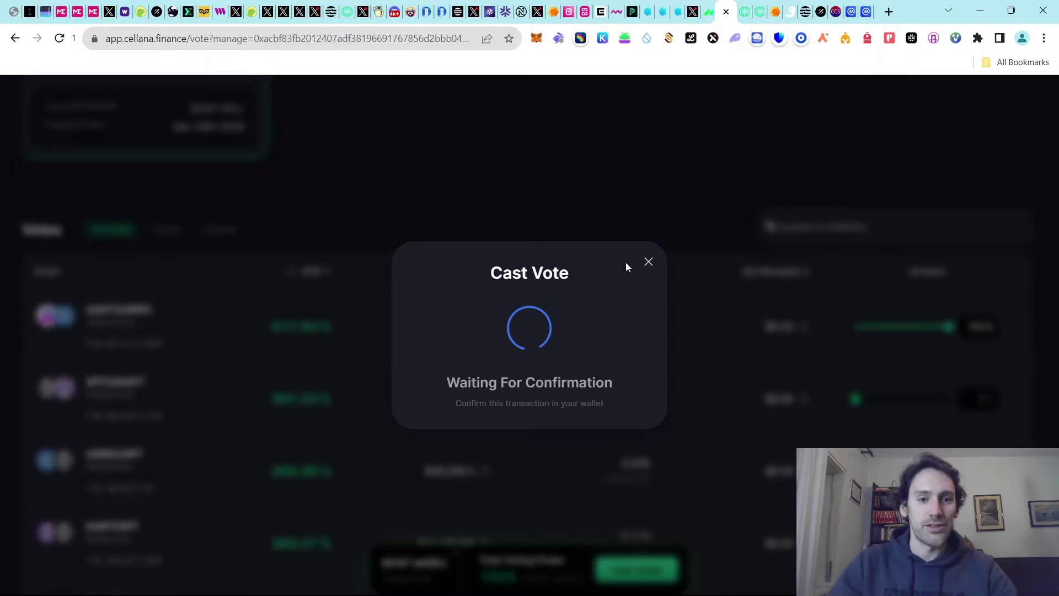
pyautogui.click(648, 262)
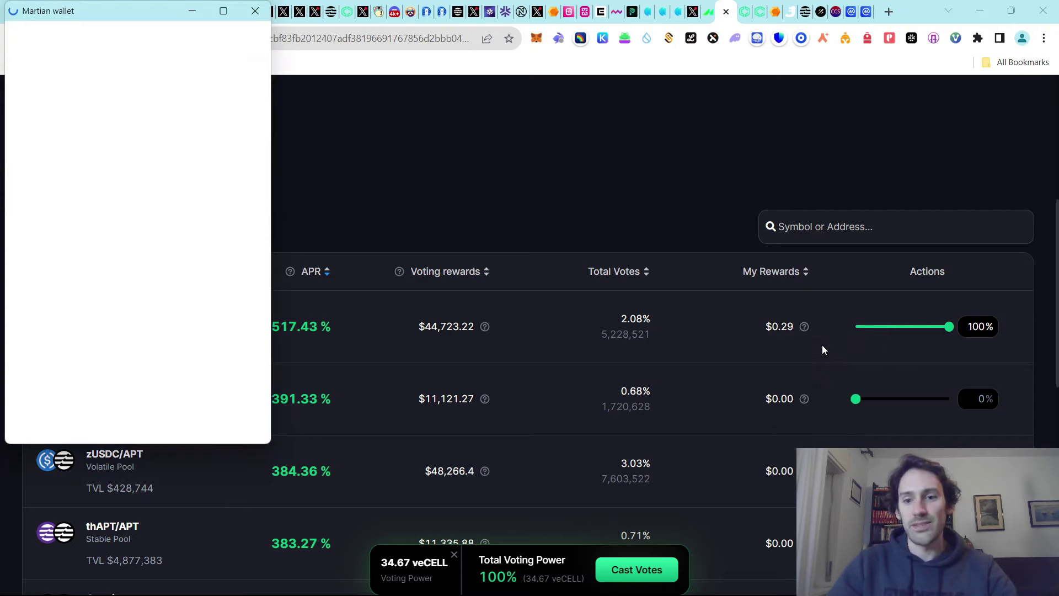
pyautogui.scroll(5, 566, 298)
pyautogui.scroll(1, 574, 306)
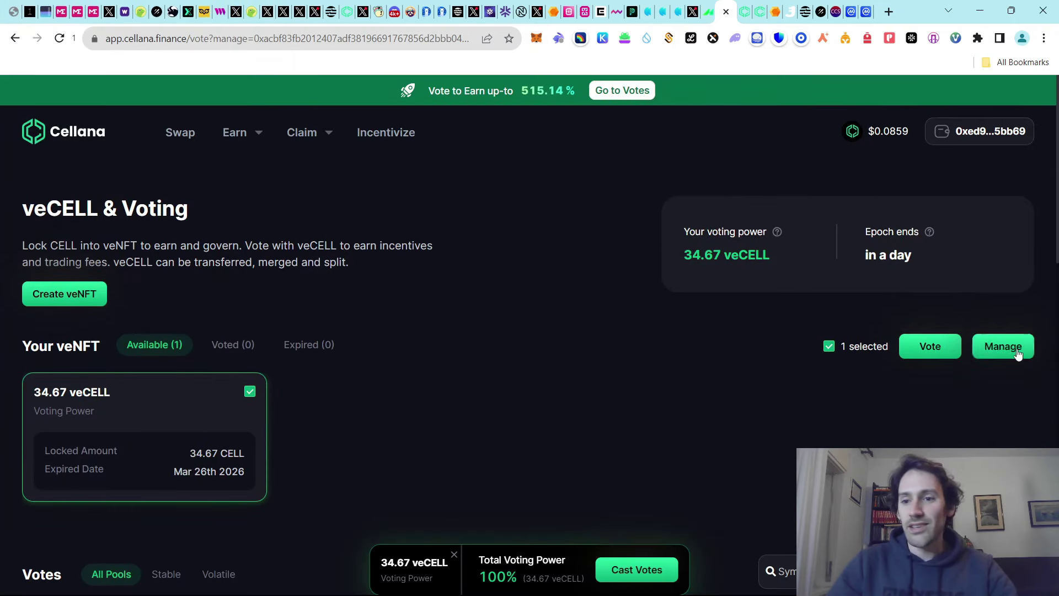
# Manage the 34.67 veCELL veNFT: view Split, glance at the Topaz tab, then open Merge
pyautogui.click(1001, 348)
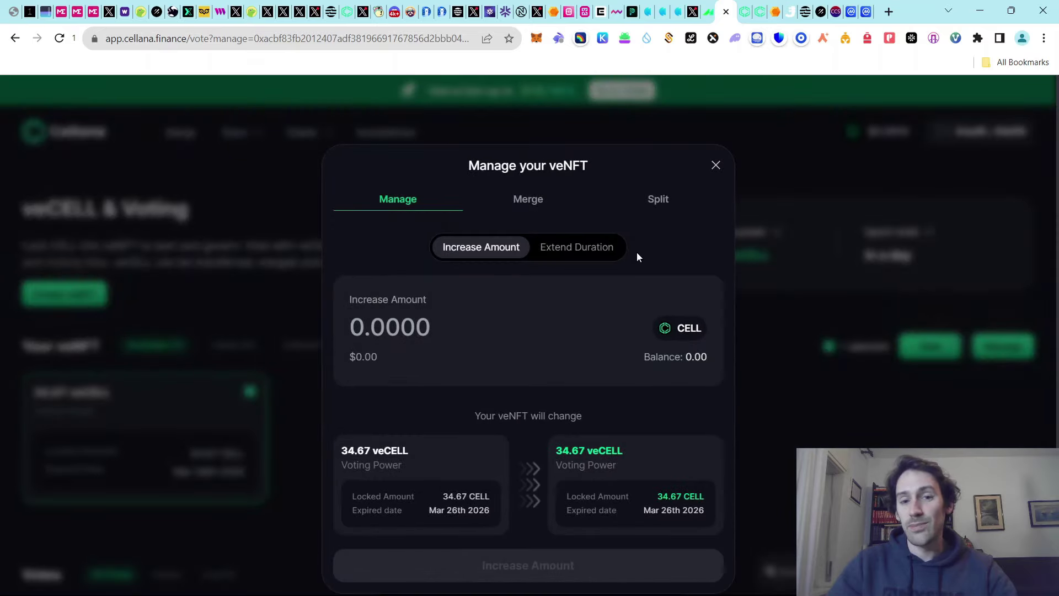
pyautogui.click(657, 206)
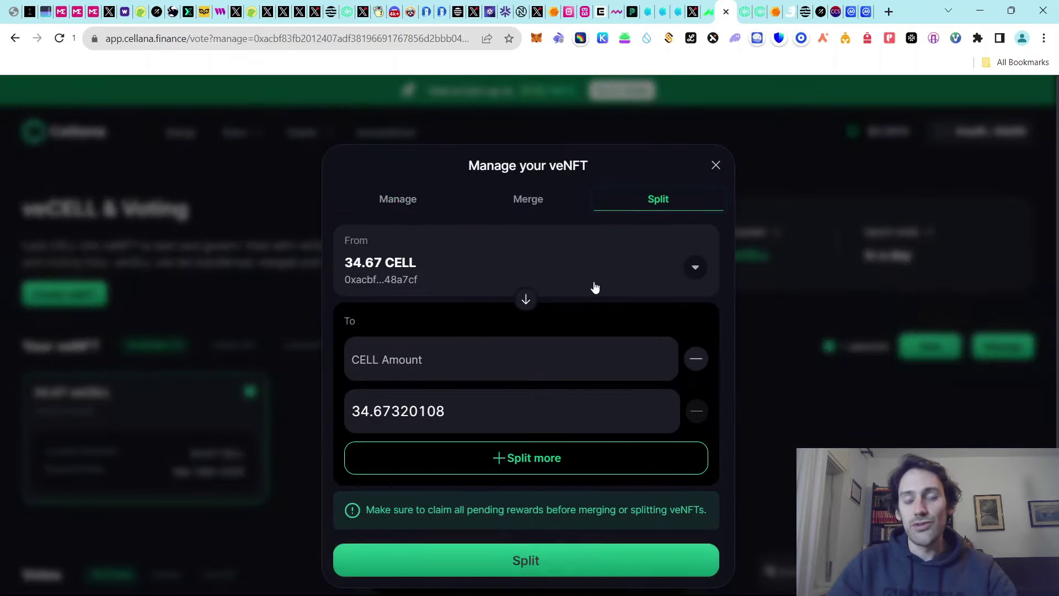
pyautogui.click(776, 11)
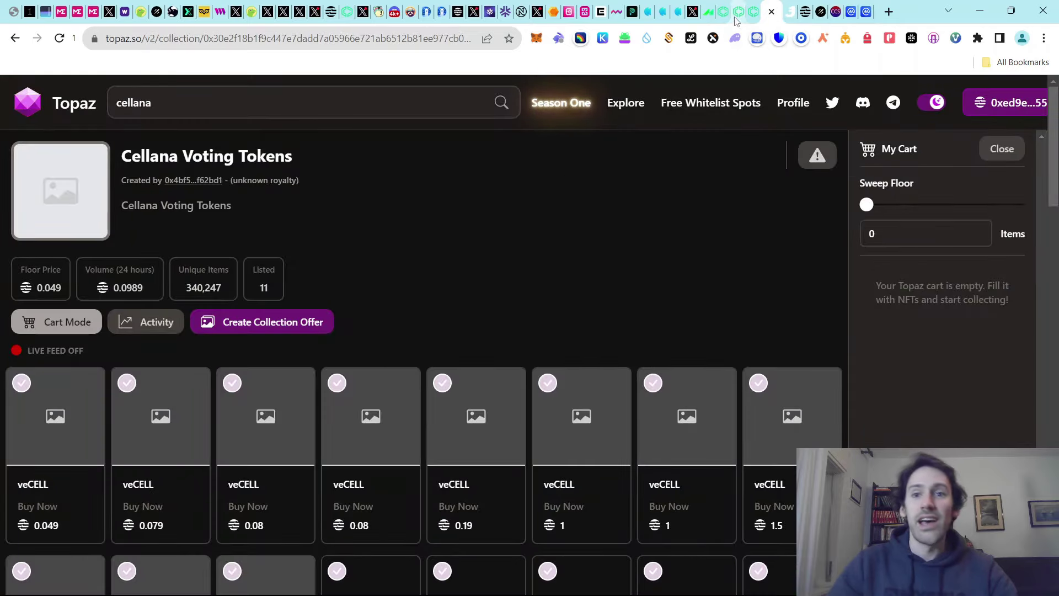
pyautogui.click(708, 12)
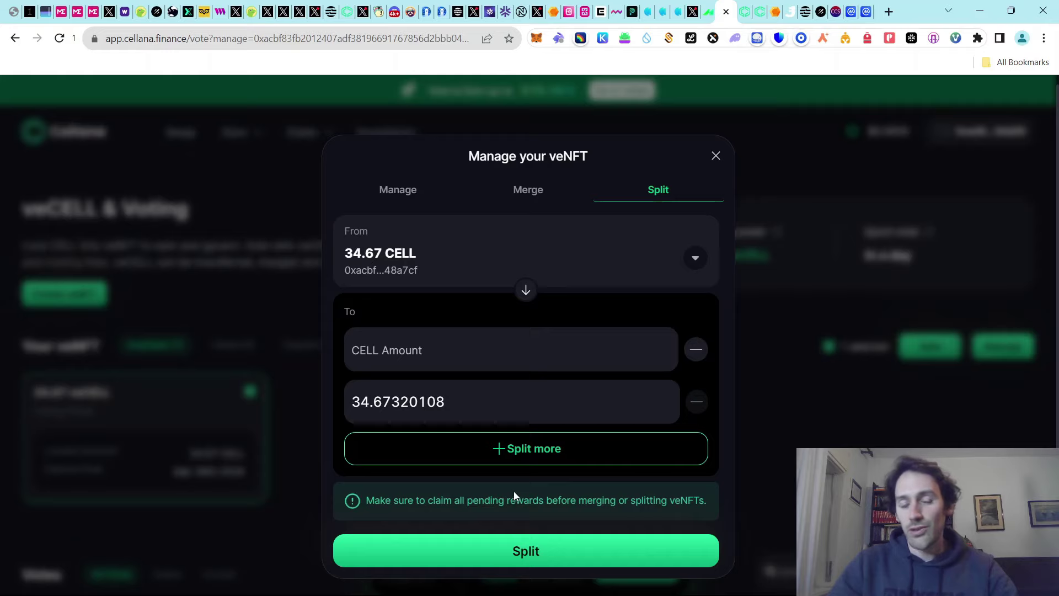
pyautogui.click(532, 190)
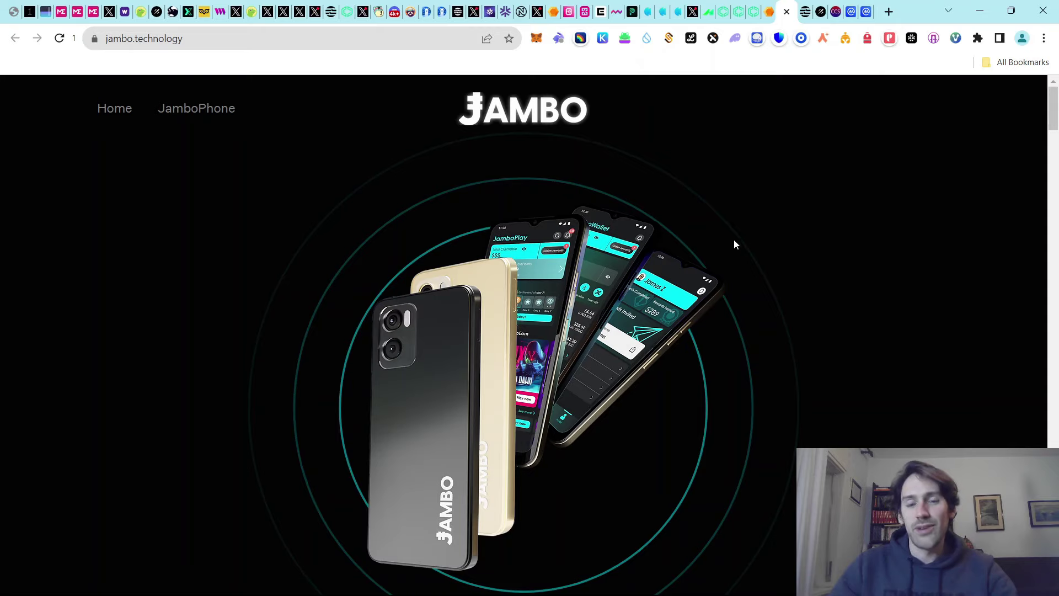
# Scroll jambo.technology past the globe to the 03 – Partner Jambo Ecosystem logos
pyautogui.moveTo(1054, 117); pyautogui.dragTo(1055, 233)
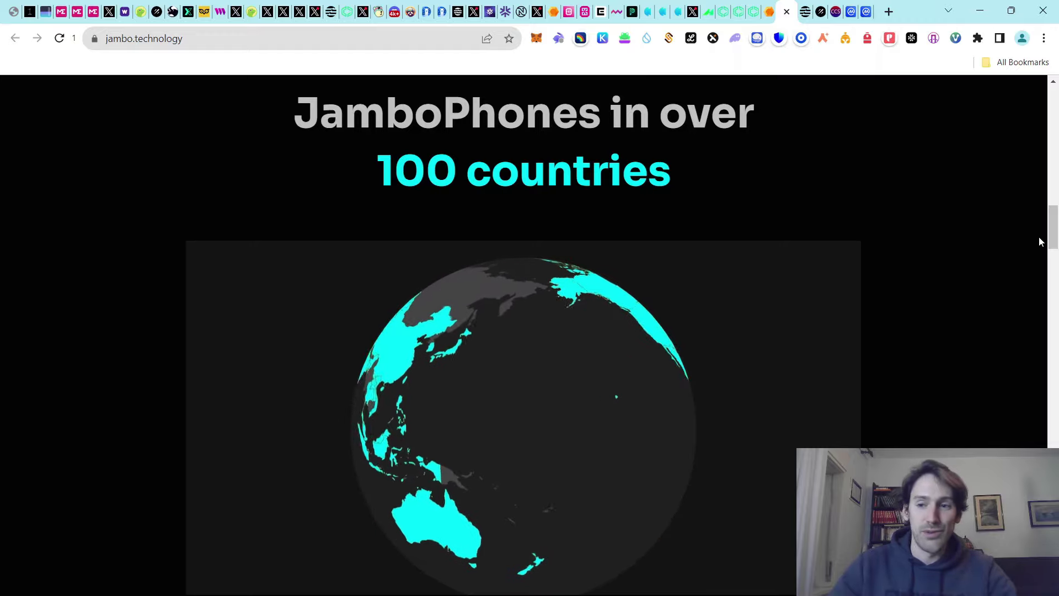
pyautogui.moveTo(1055, 237); pyautogui.dragTo(971, 345)
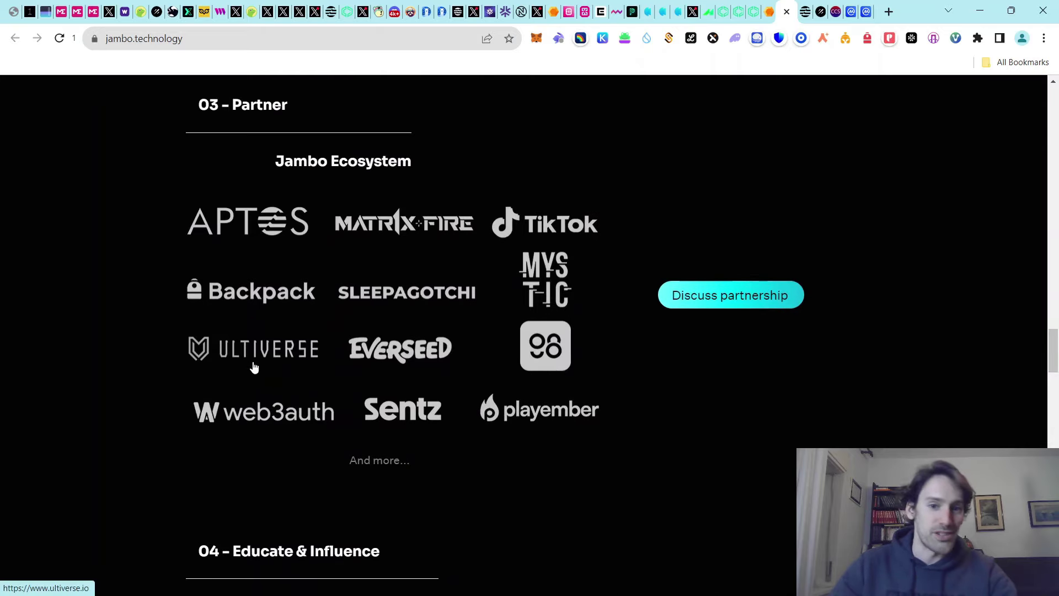
pyautogui.click(323, 333)
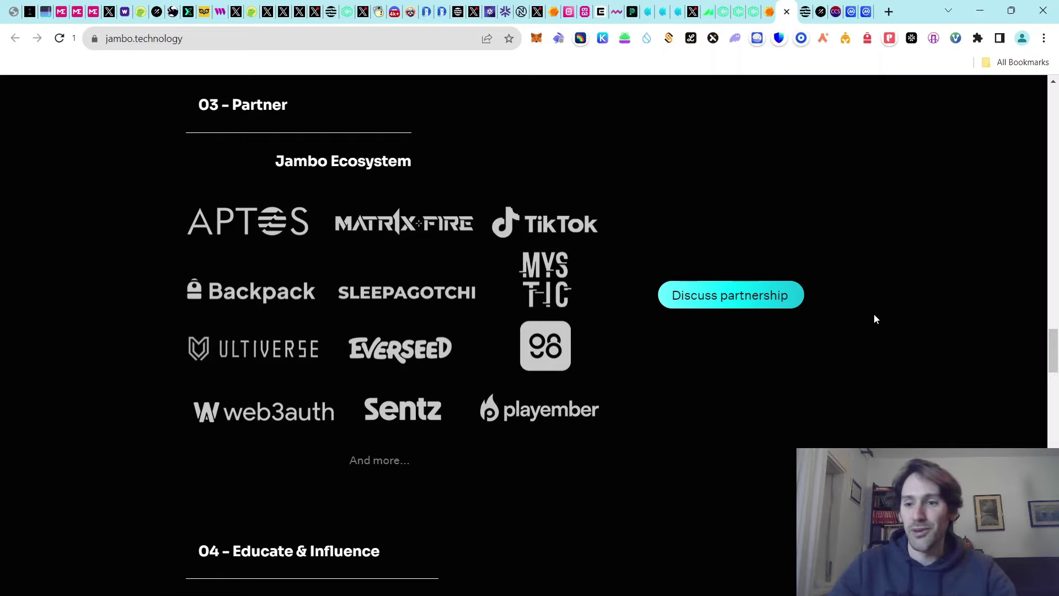
pyautogui.scroll(1, 586, 251)
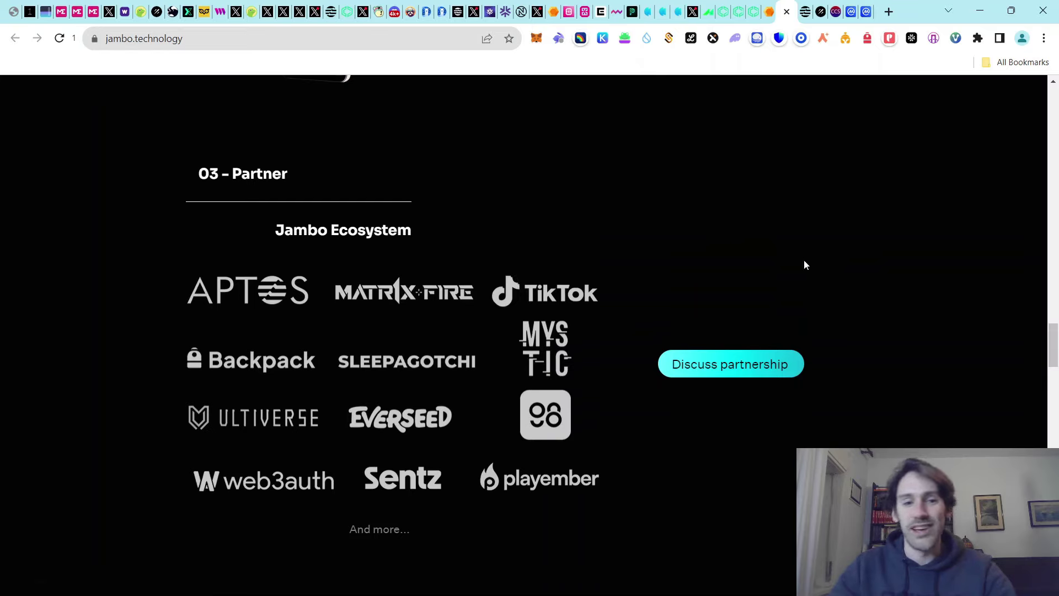
# Switch to the Aptos Forum and browse its News, General and Ecosystem categories
pyautogui.click(805, 12)
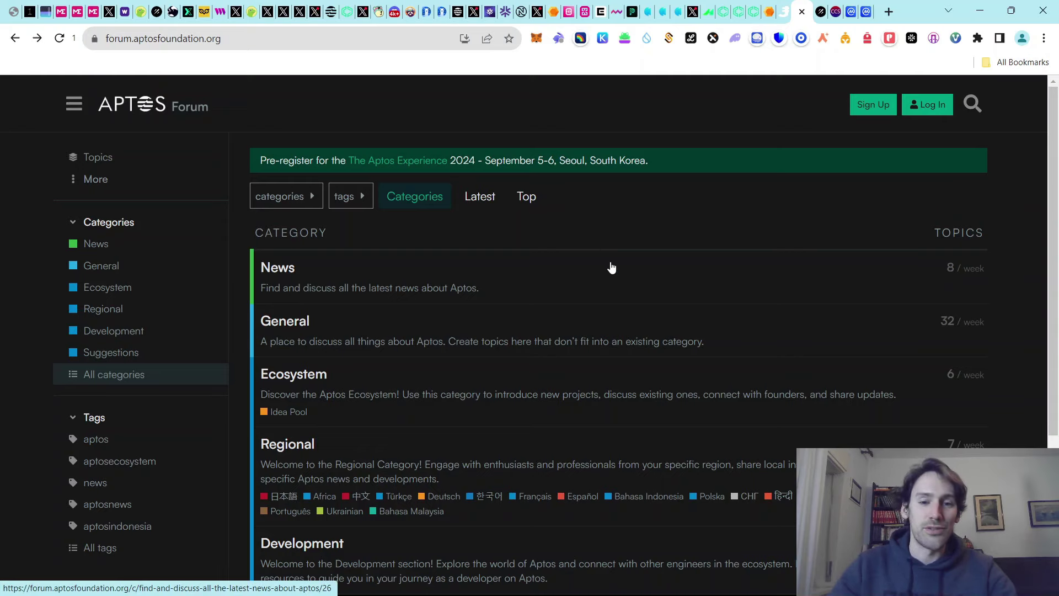
pyautogui.scroll(-2, 641, 284)
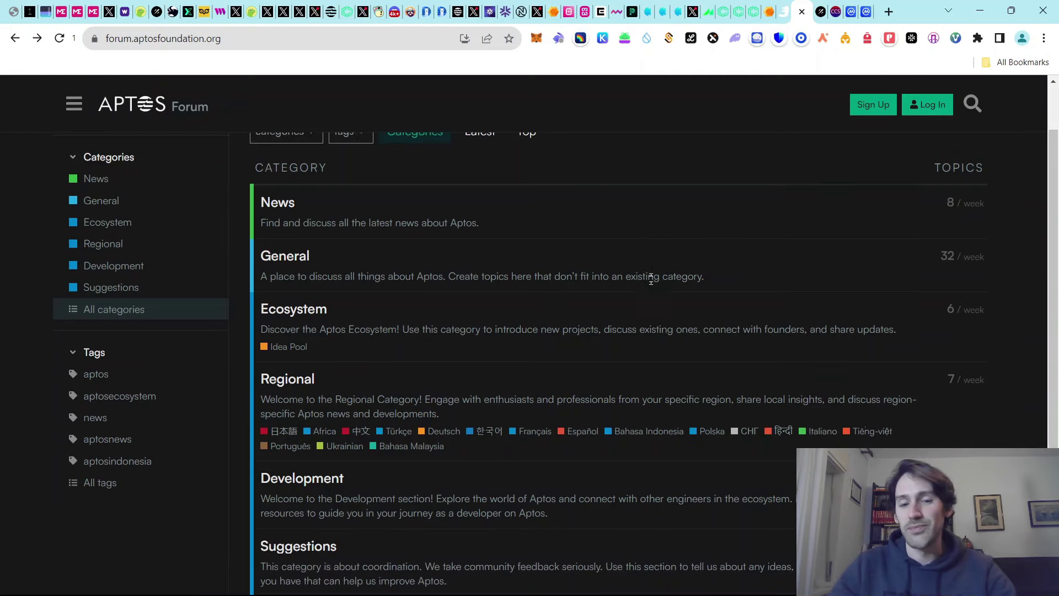
pyautogui.scroll(2, 634, 298)
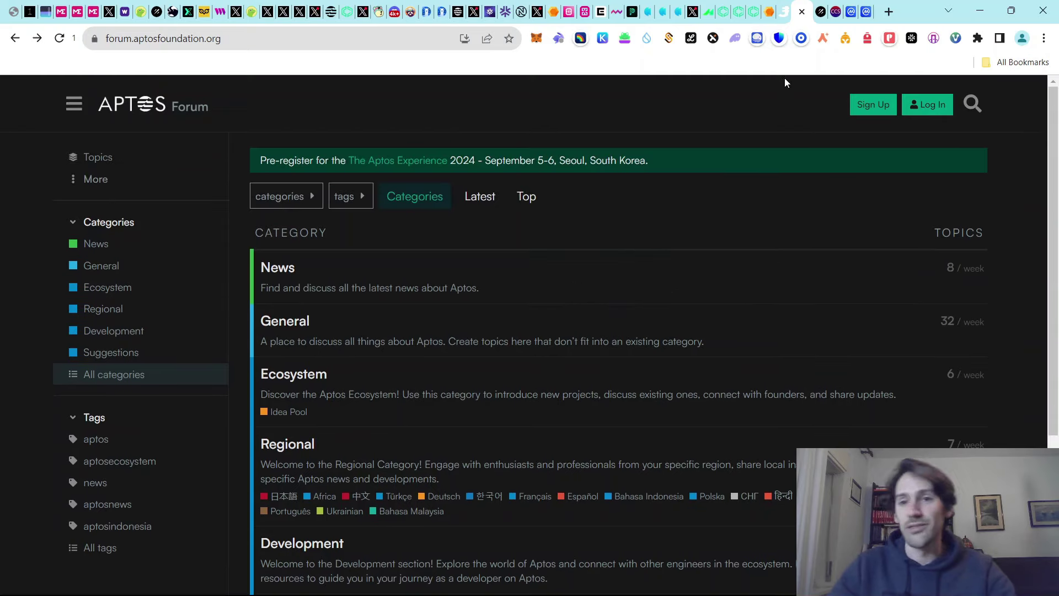
# Browse the Galxe Quest Four - Aptos Ecosystem Fundamentals page, then move to the CCS subscriptions tab
pyautogui.click(821, 12)
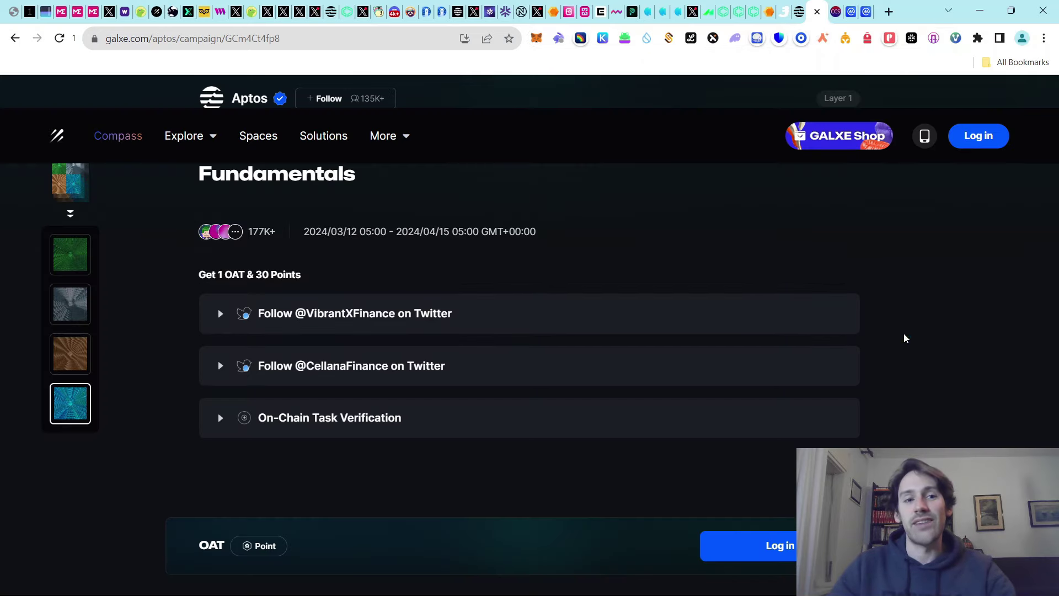
pyautogui.scroll(1, 912, 336)
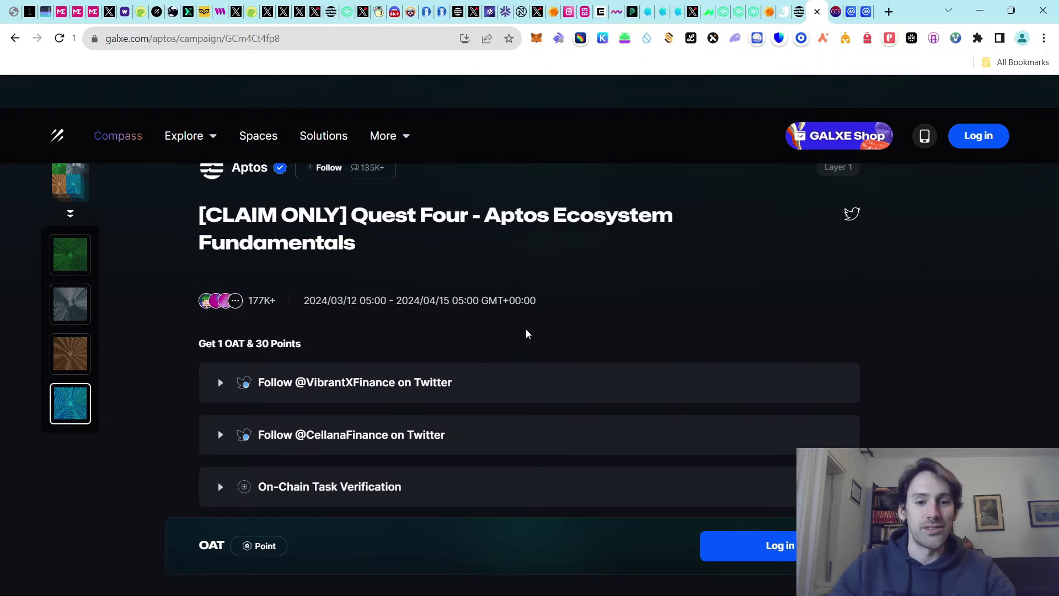
pyautogui.scroll(-1, 499, 319)
pyautogui.scroll(1, 899, 320)
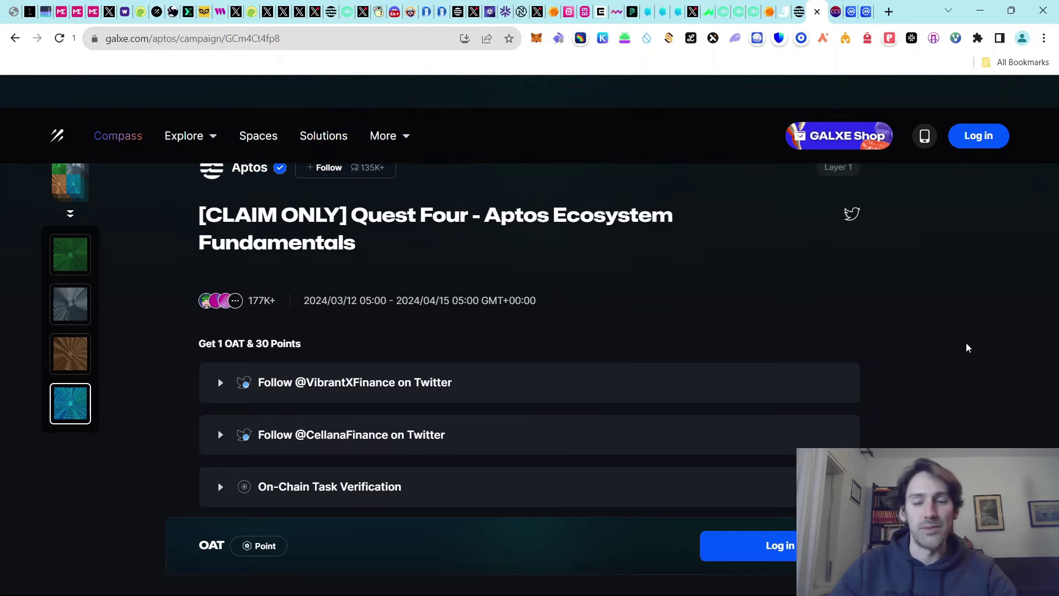
pyautogui.hotkey('ctrl', 'Tab')
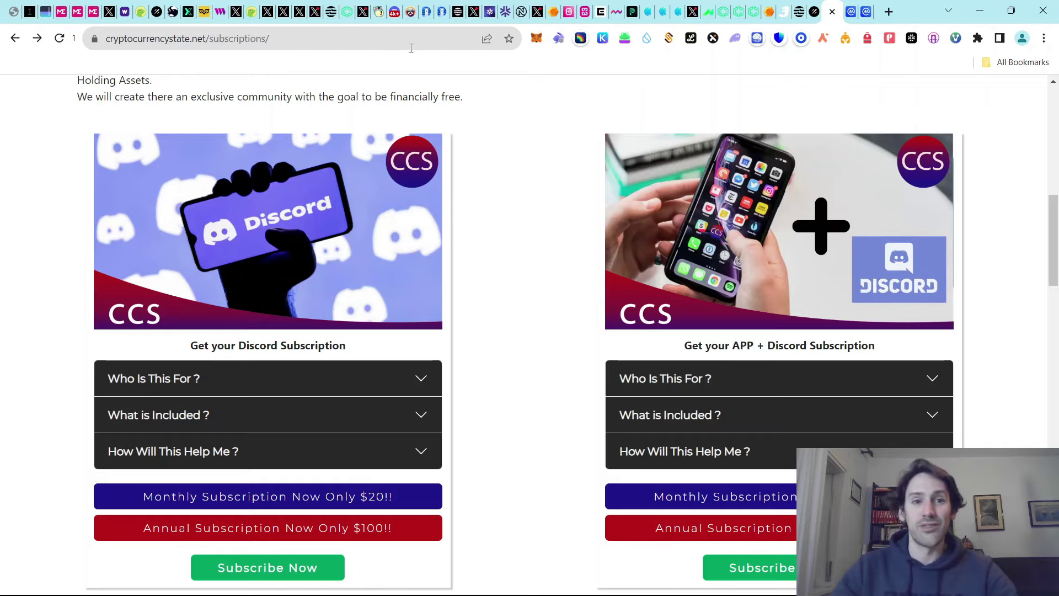
pyautogui.click(411, 12)
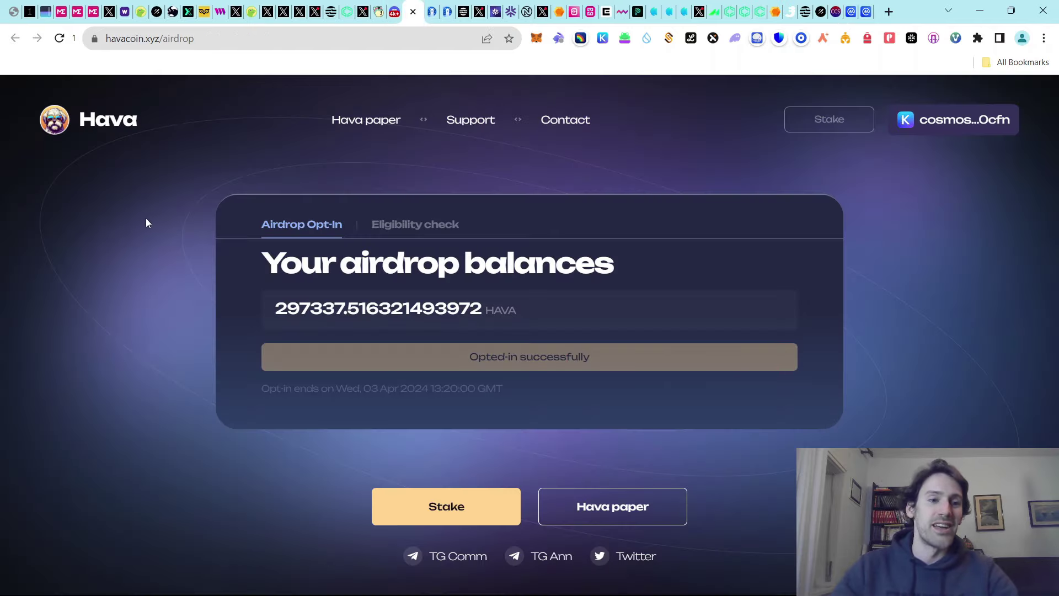
pyautogui.click(394, 11)
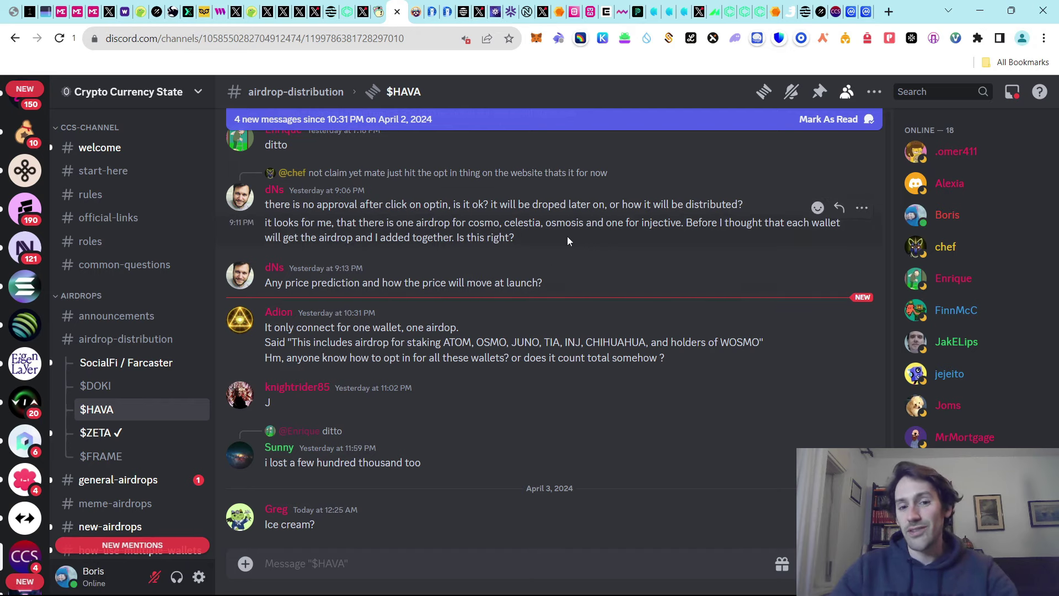
pyautogui.click(836, 11)
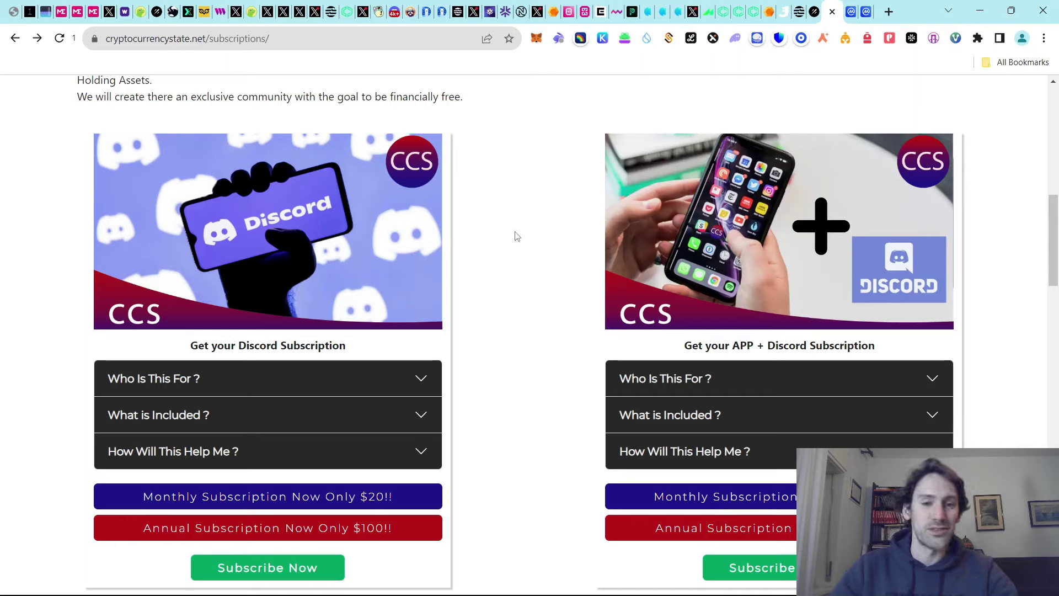